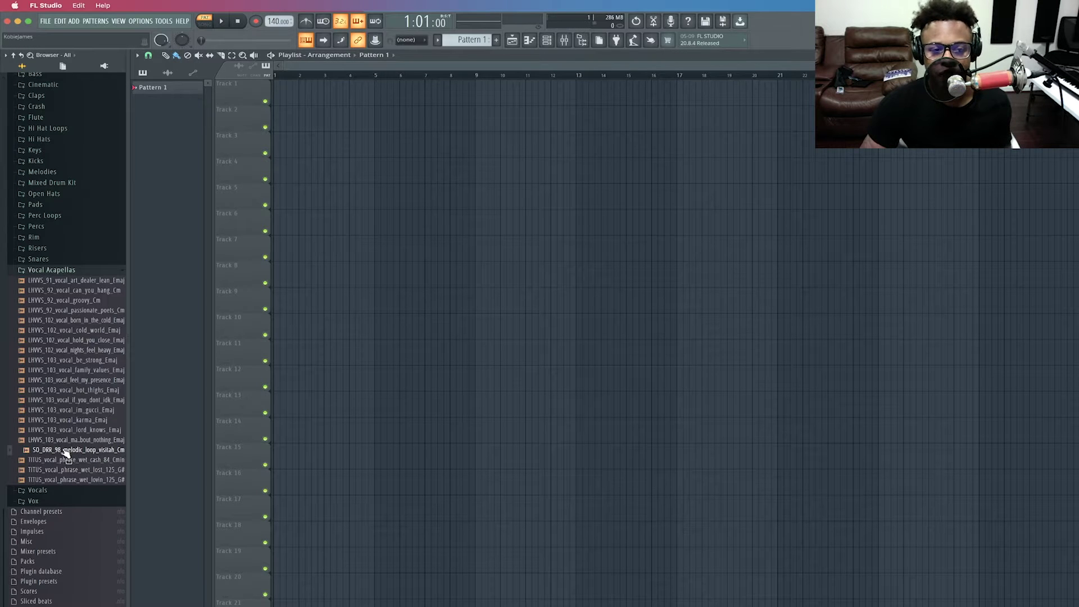
Step: Drag the SO_DRR_98_melodic_loop_visitah_Cm sample from the Browser onto Track 1 at bar 1
left_click_drag(66, 453, 278, 92)
left_click(84, 270)
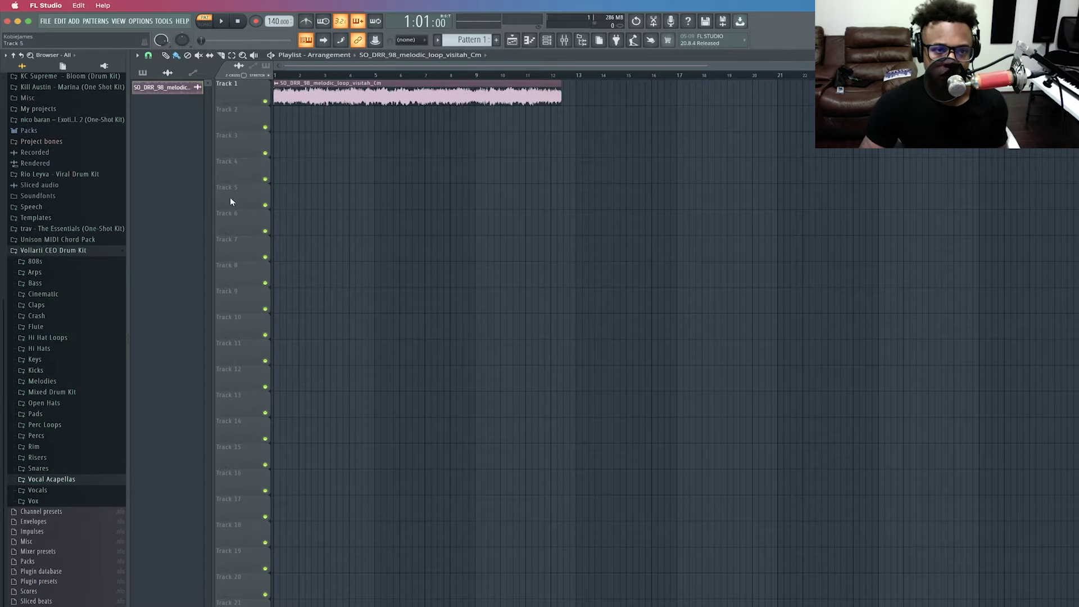
key("l")
key("space")
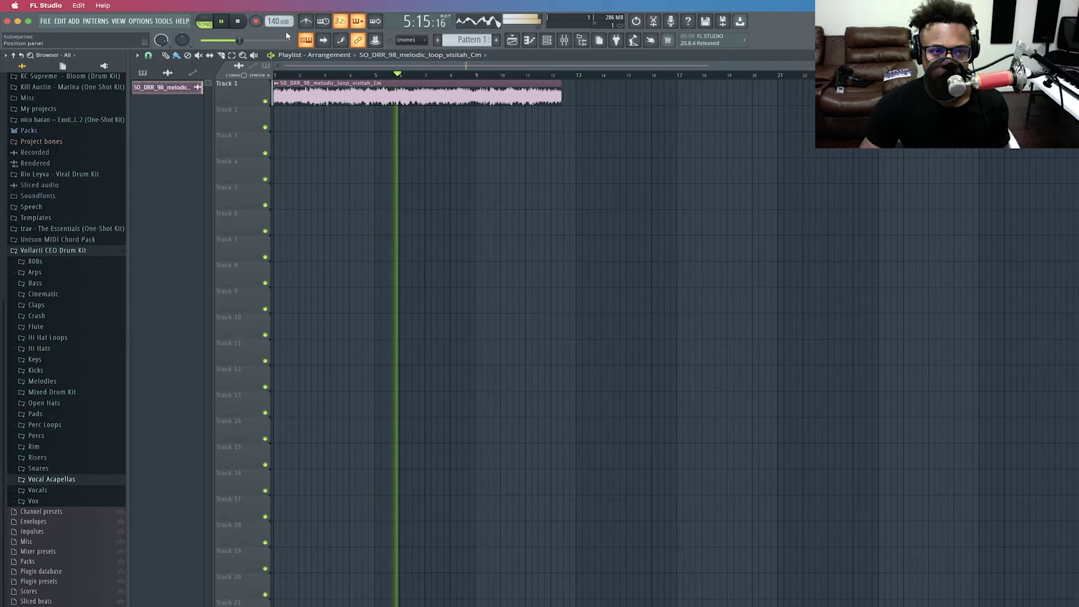
key("space")
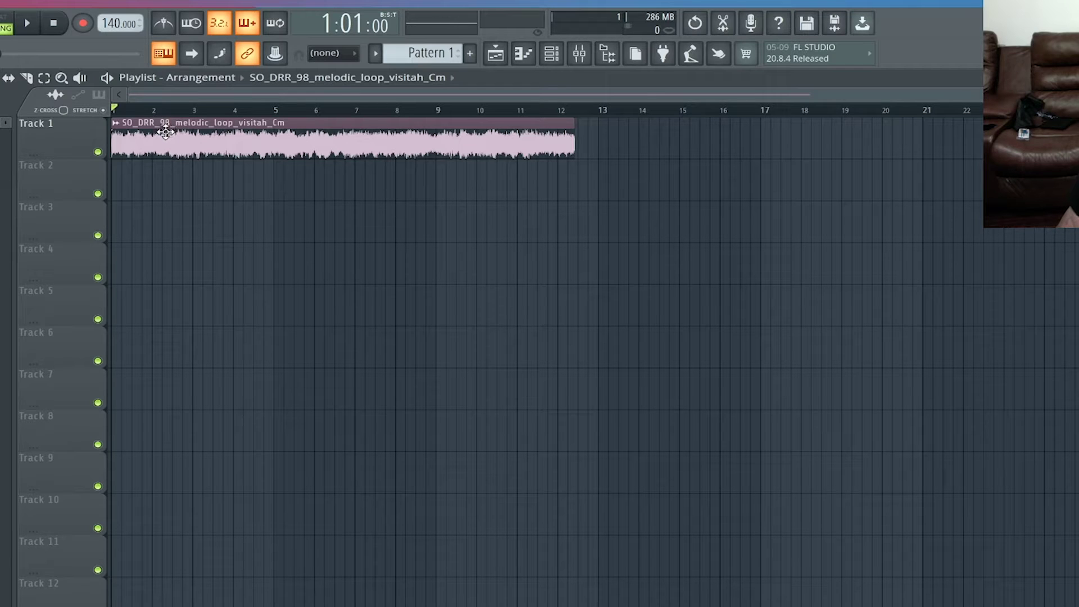
mouse_move(113, 17)
left_mouse_down()
mouse_move(113, 42)
mouse_move(109, 20)
left_mouse_up()
left_click(163, 23)
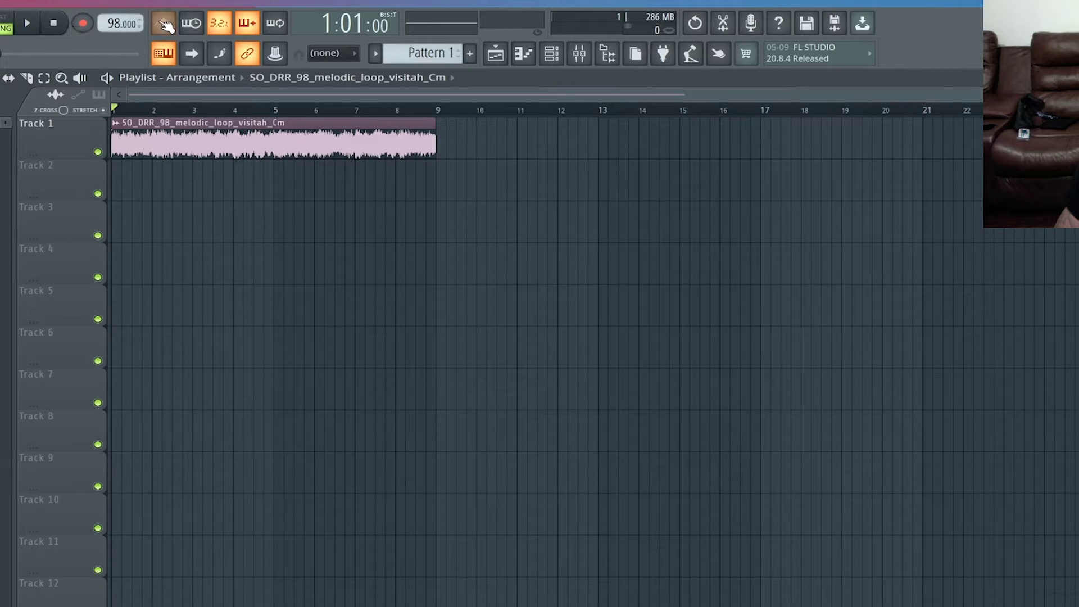
key("space")
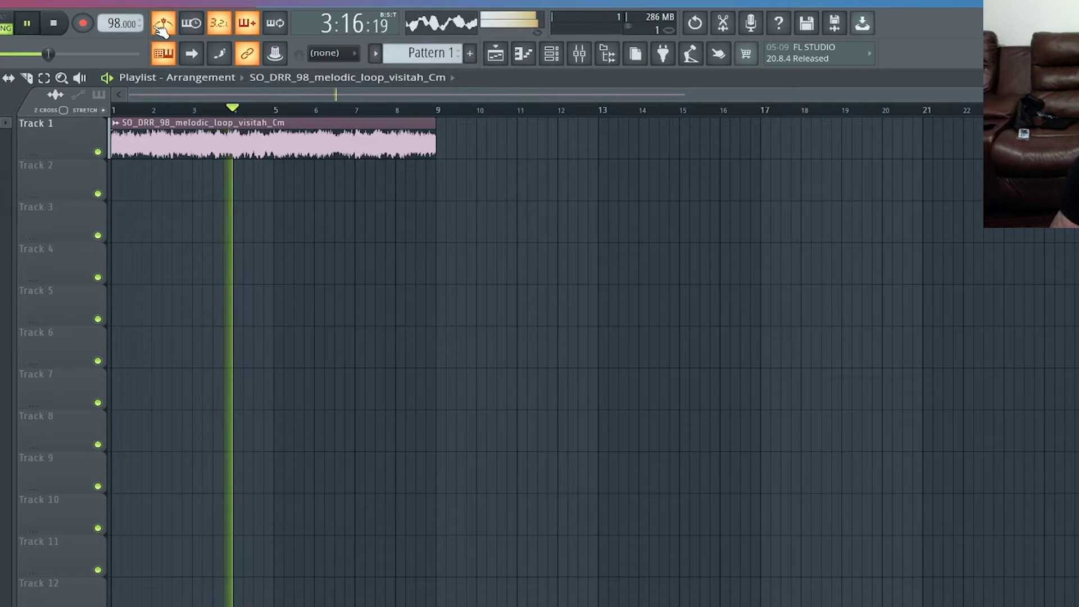
key("space")
left_click(157, 32)
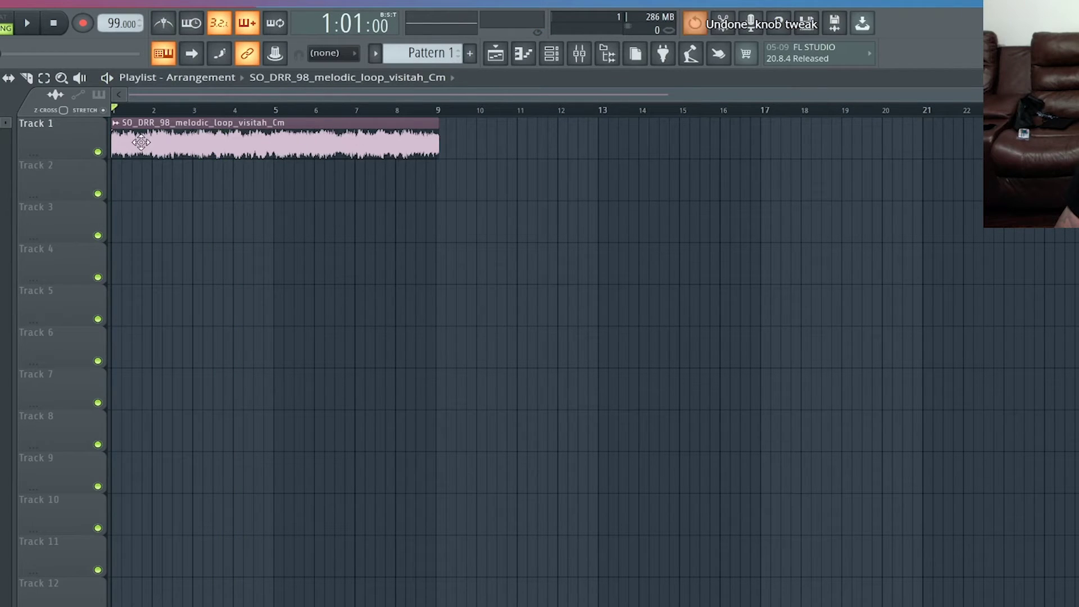
key("ctrl+z")
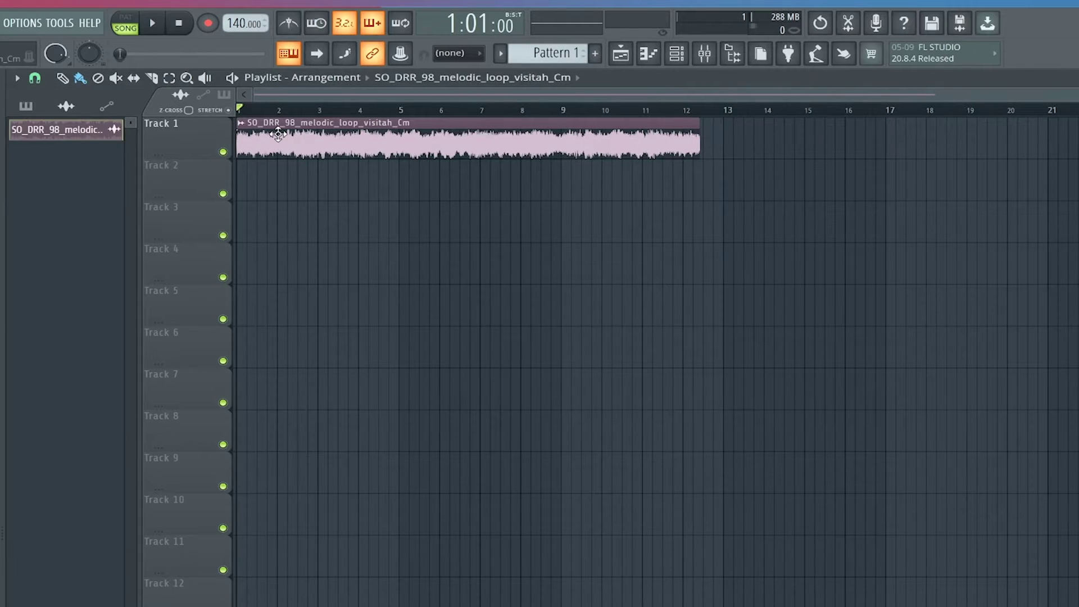
Step: Open the loop clip's channel settings and load its waveform into the Edison audio editor
double_click(151, 136)
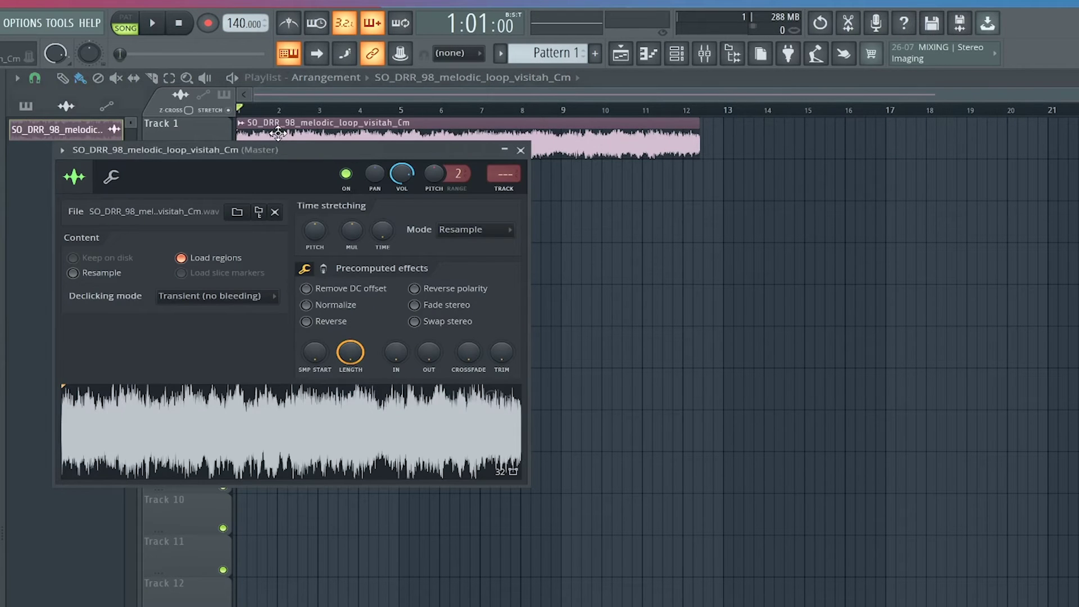
right_click(319, 422)
left_click(368, 487)
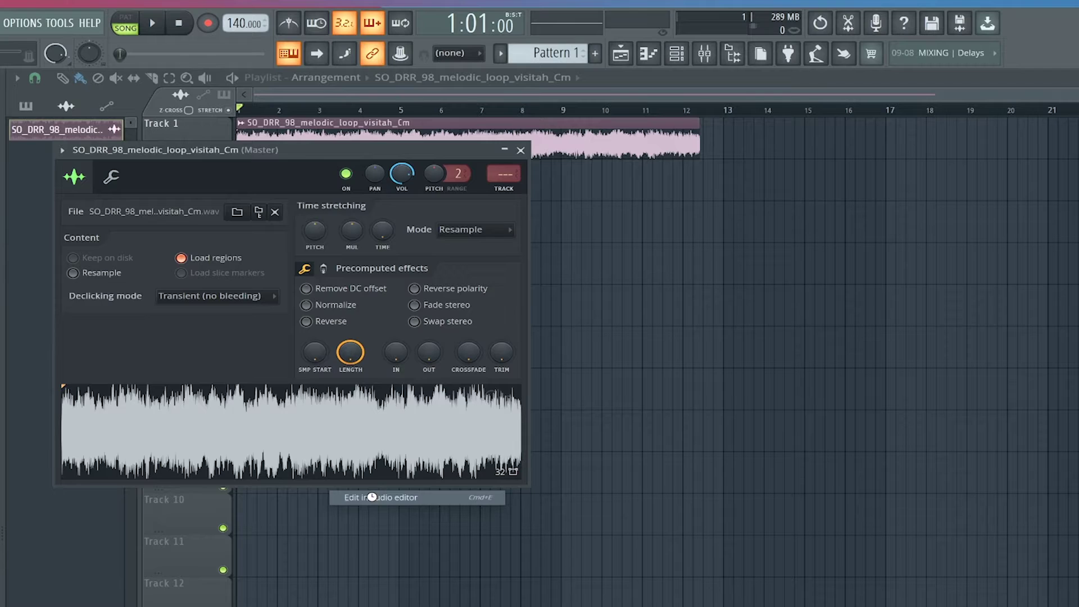
left_click_drag(355, 151, 713, 225)
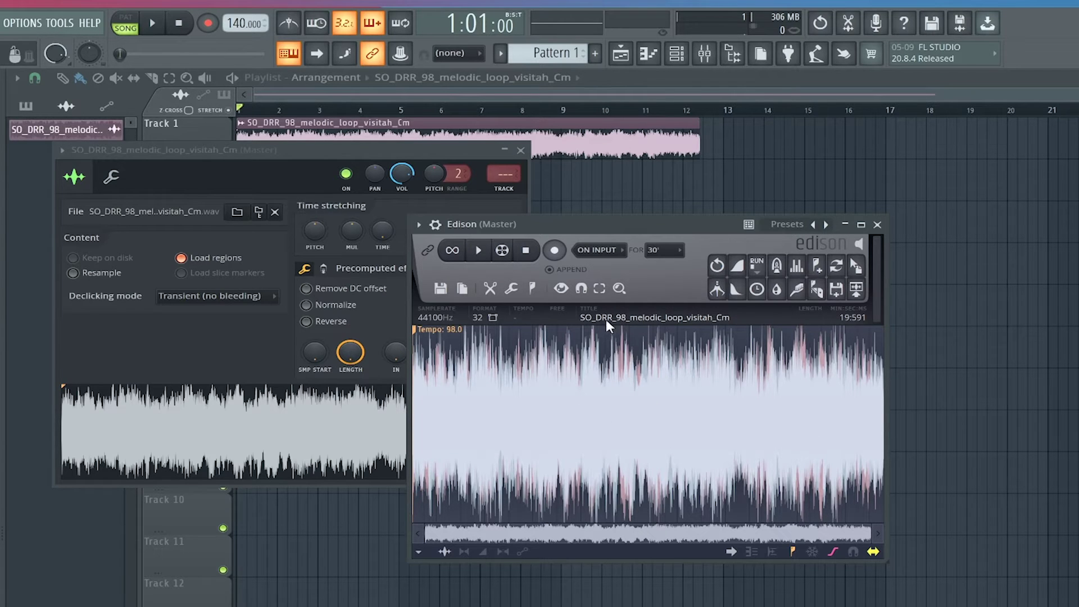
Step: In Edison's Sample properties, autodetect the tempo as constant, giving 103.458 BPM
left_click(669, 316)
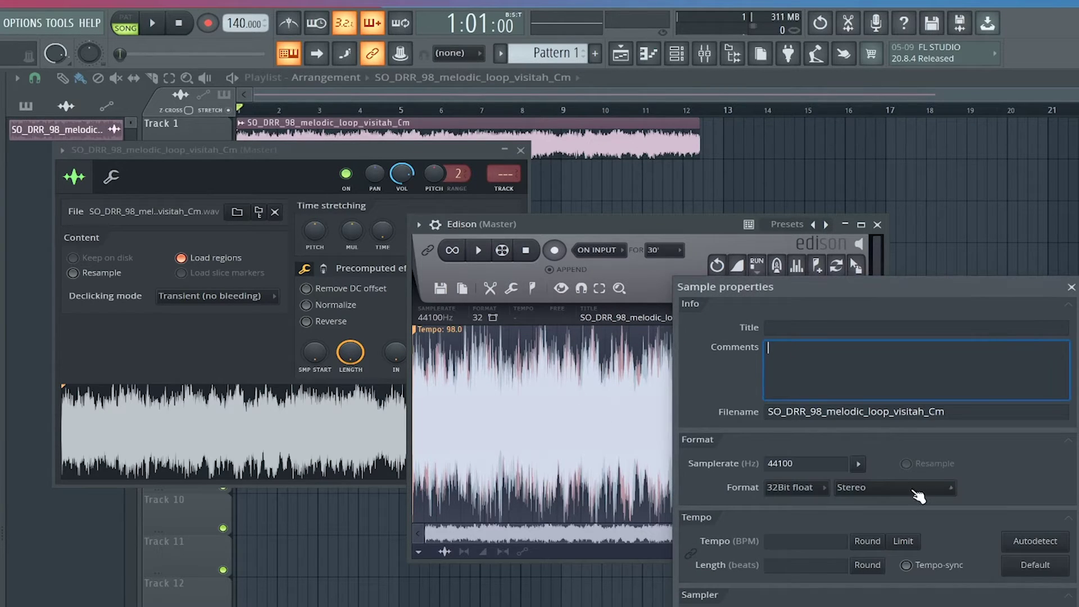
left_click_drag(869, 283, 730, 273)
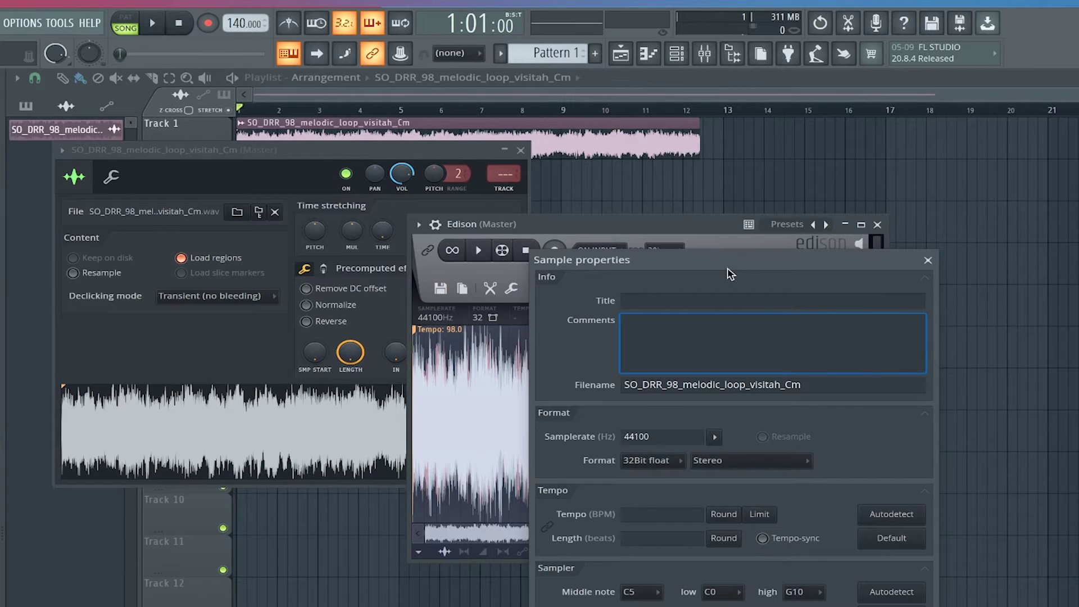
left_click(887, 521)
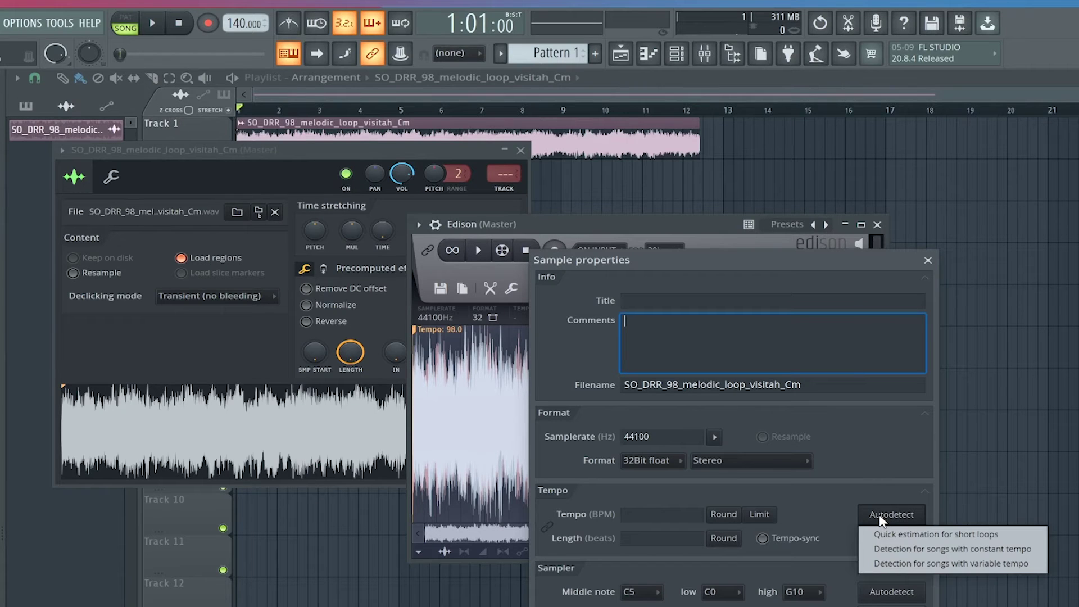
left_click(918, 550)
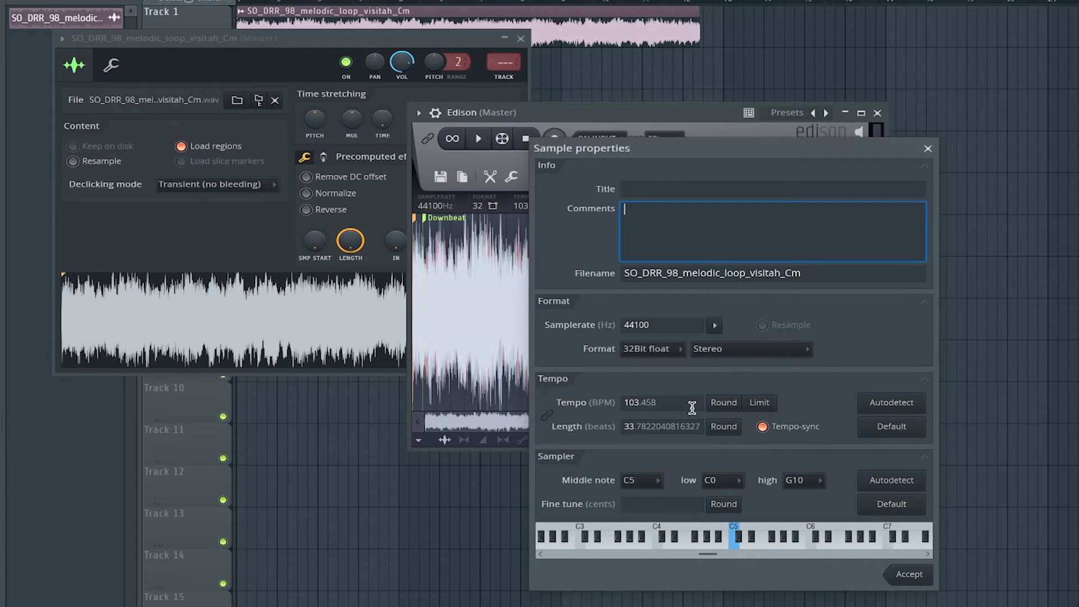
Step: Accept 103.458 BPM, place the synced Cm_2 clip at bar 1, and delete the Track 1 clip
left_click(905, 574)
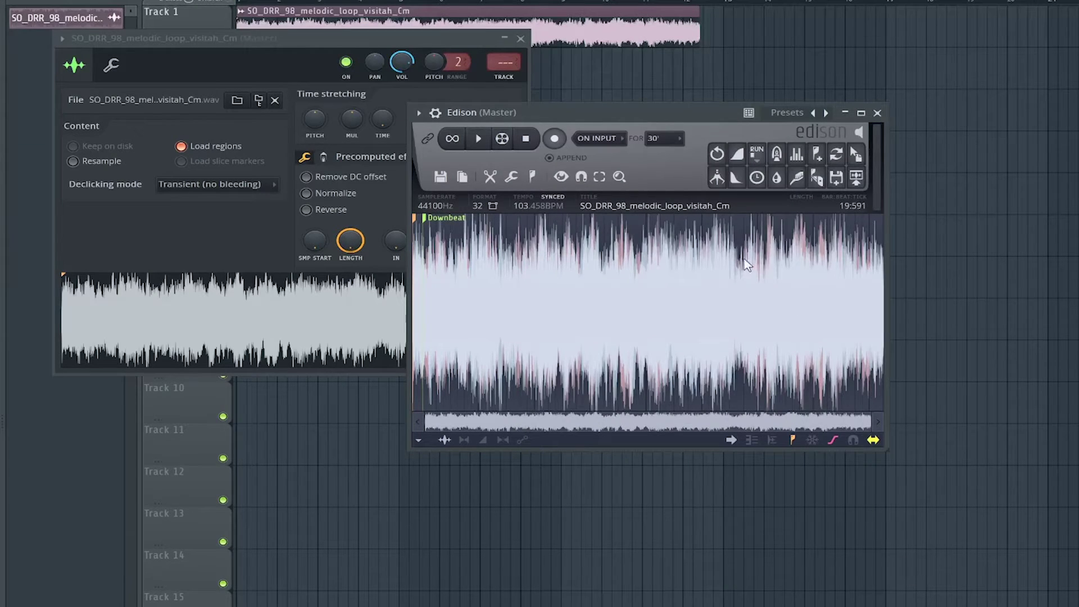
left_click_drag(856, 154, 602, 120)
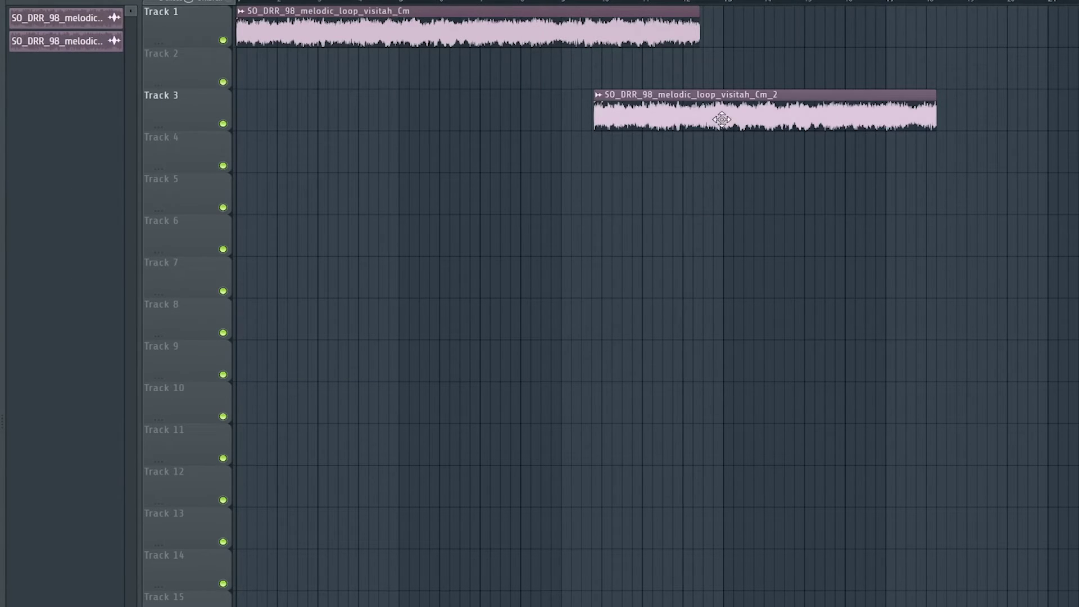
left_click_drag(718, 116, 296, 113)
right_click(420, 29)
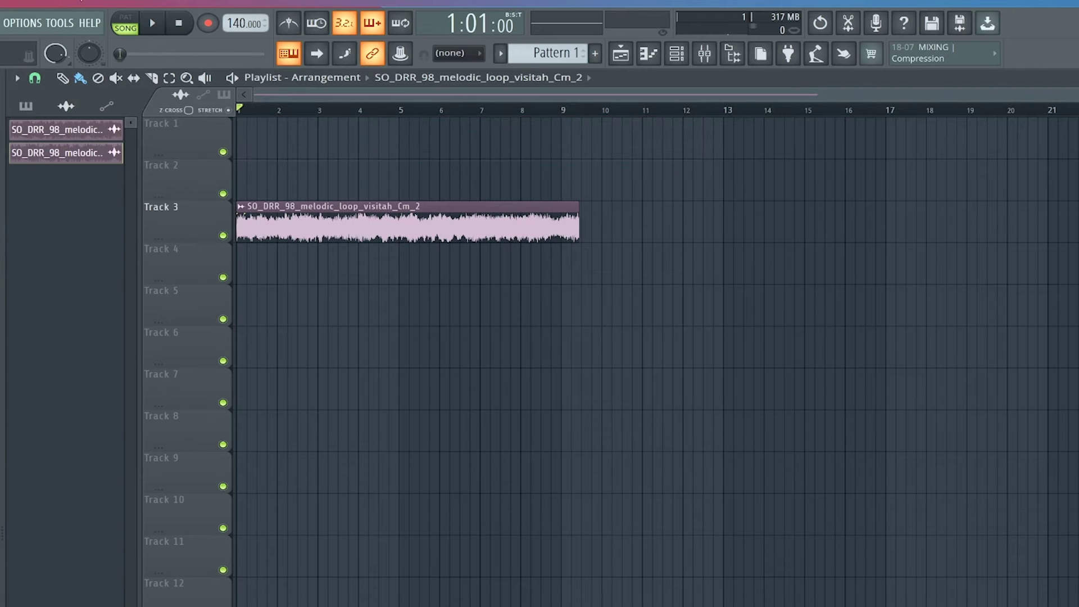
Step: Turn on the metronome and play the arrangement to check the Cm_2 clip's timing
left_click(289, 25)
key("space")
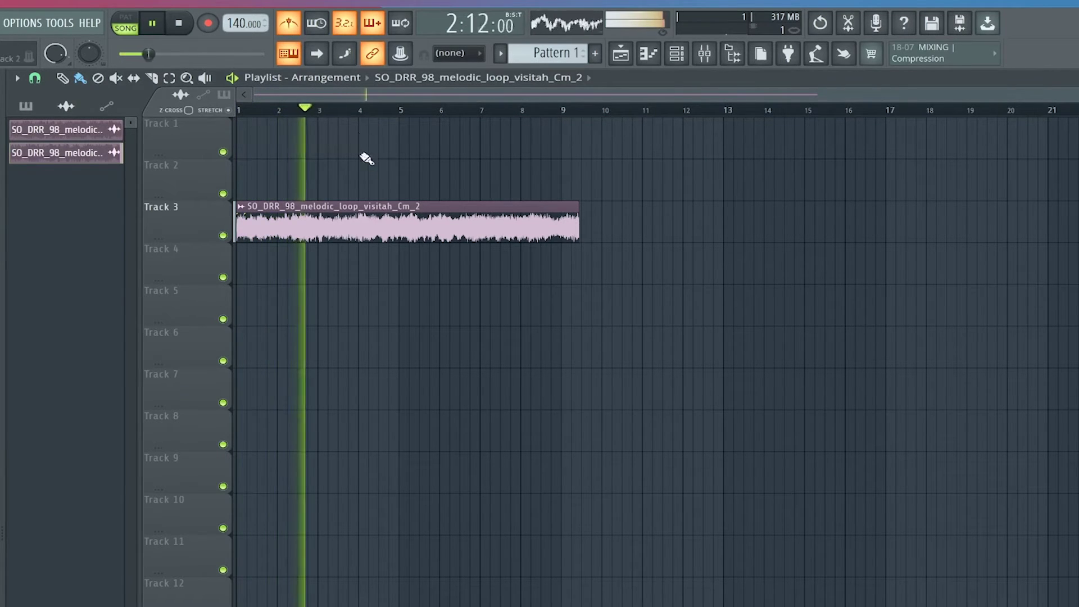
key("space")
scroll(397, 201, "up", 2)
scroll(397, 201, "up", 2)
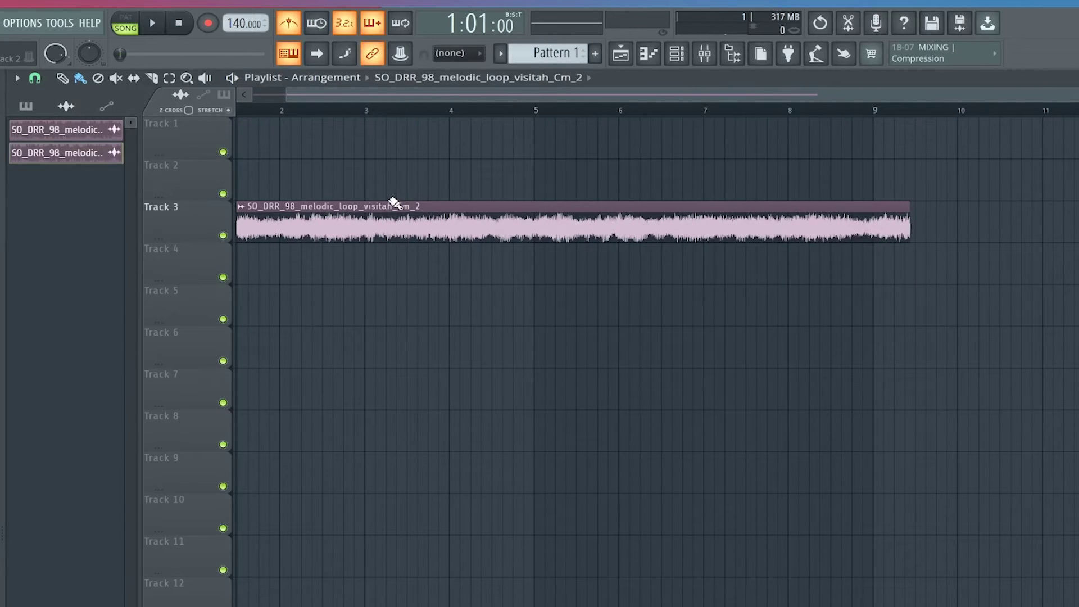
left_click_drag(490, 96, 66, 102)
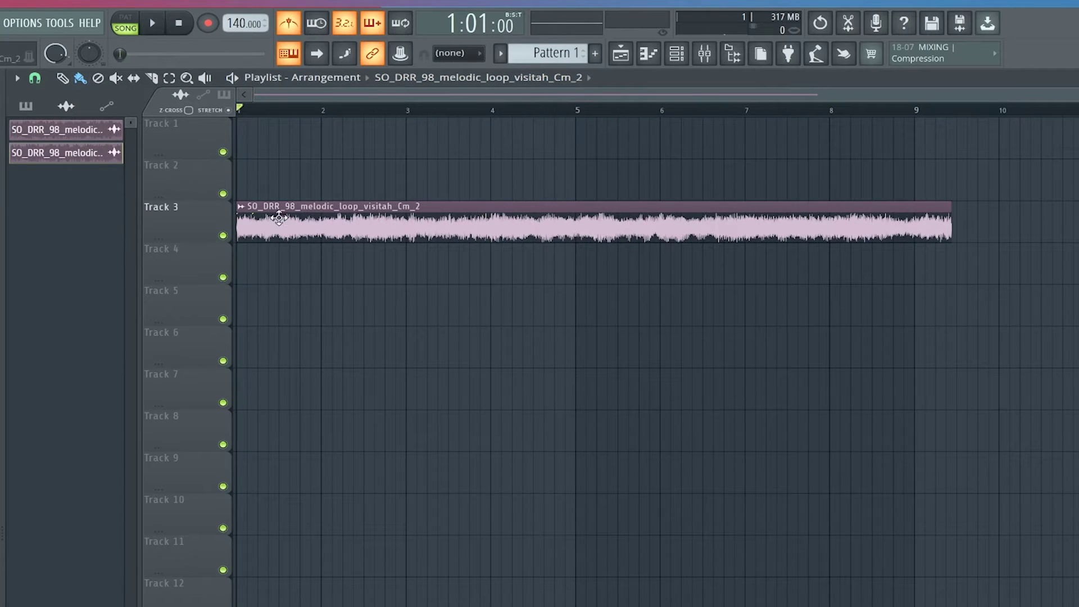
Step: Set the Cm_2 clip to e3 generic stretching, fit it to end at bar 9, and audition it
double_click(306, 230)
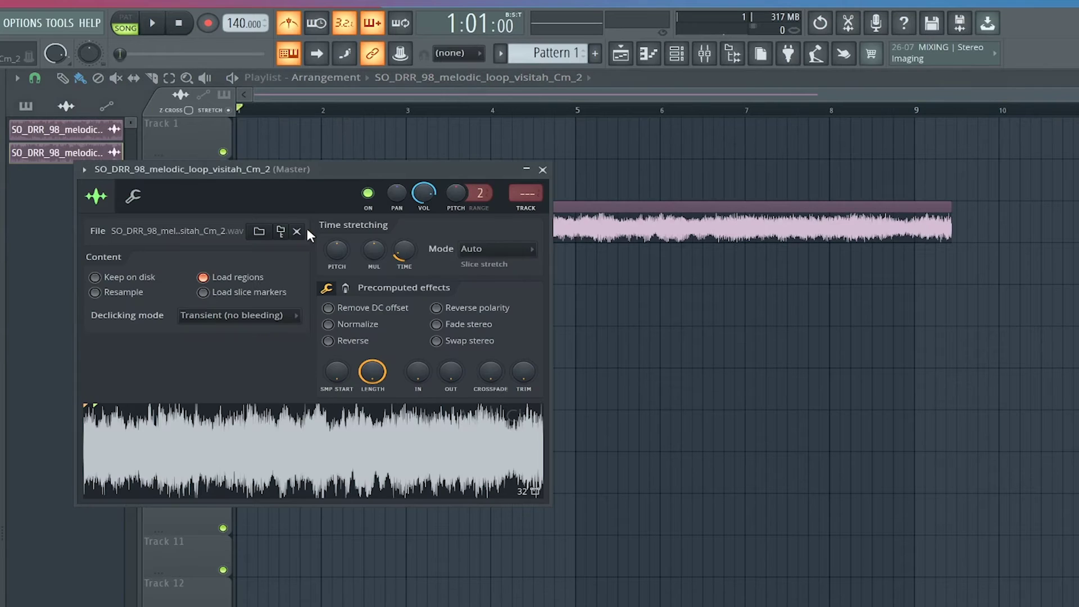
left_click(485, 254)
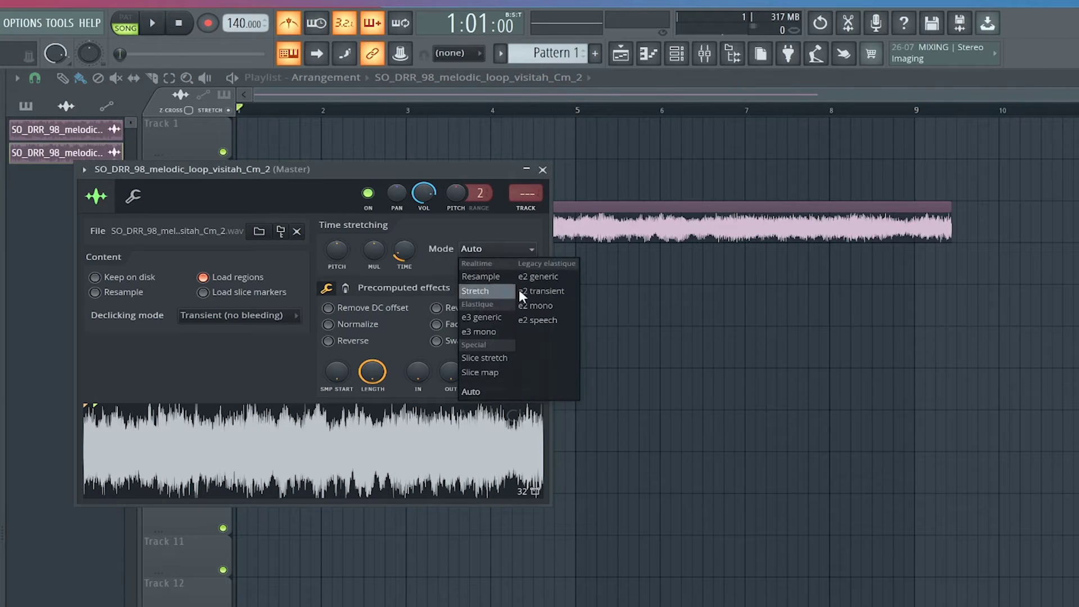
left_click(501, 318)
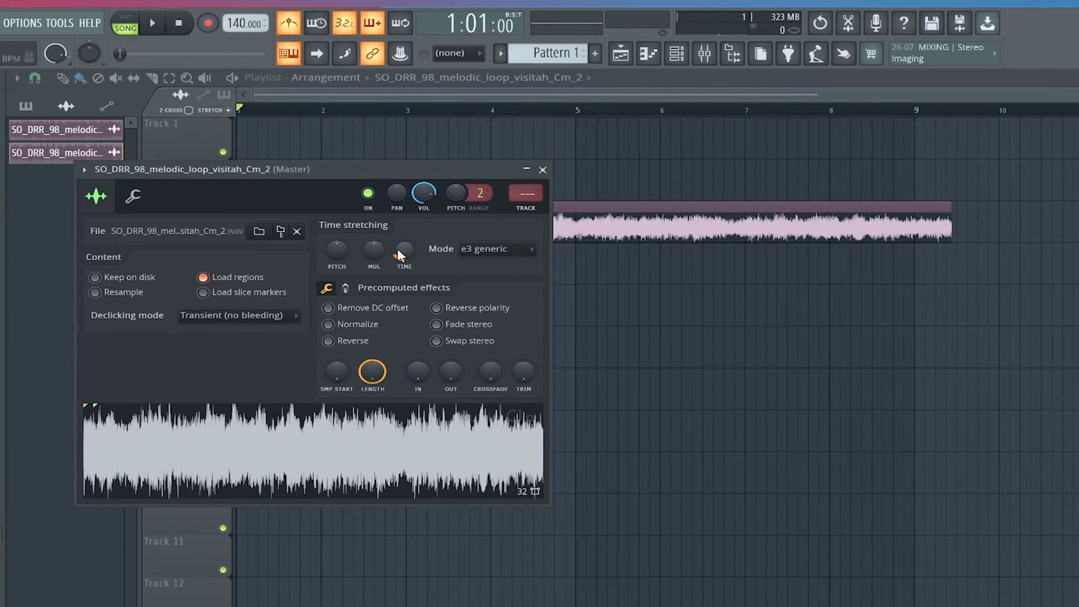
left_click_drag(401, 249, 401, 239)
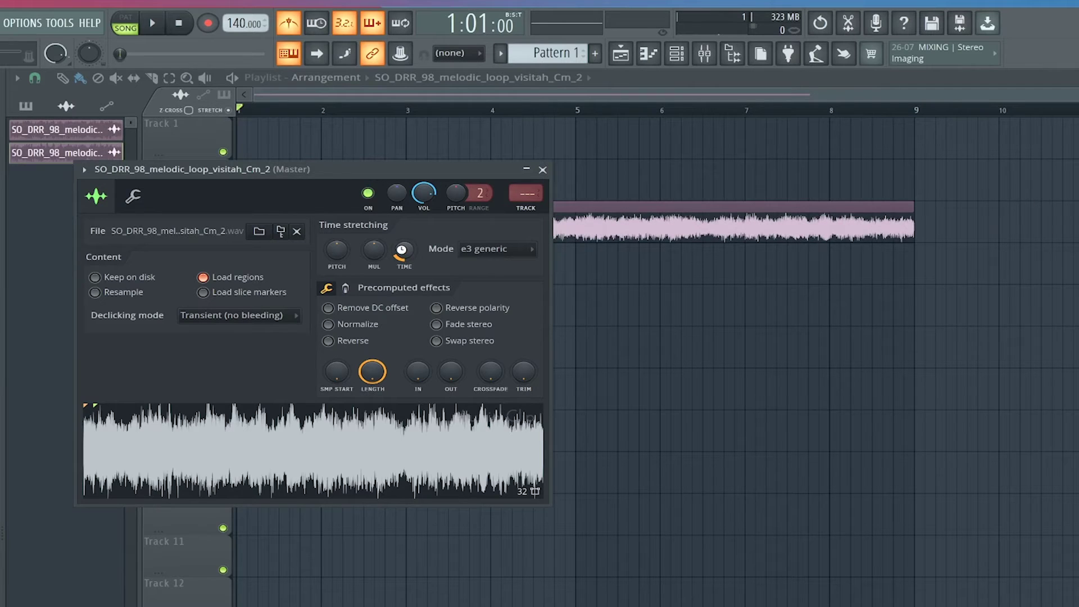
key("space")
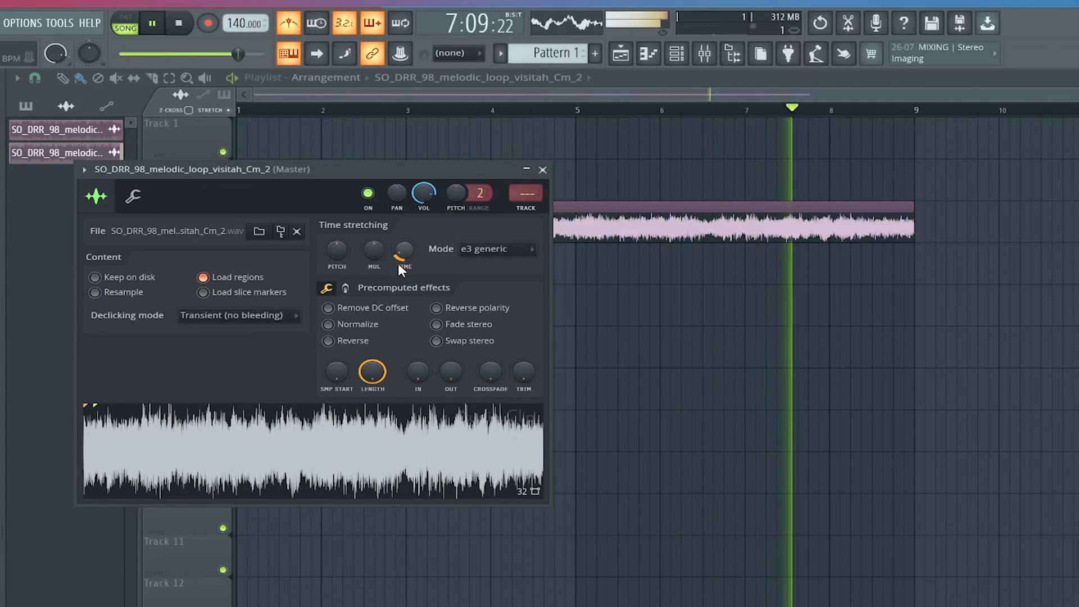
key("space")
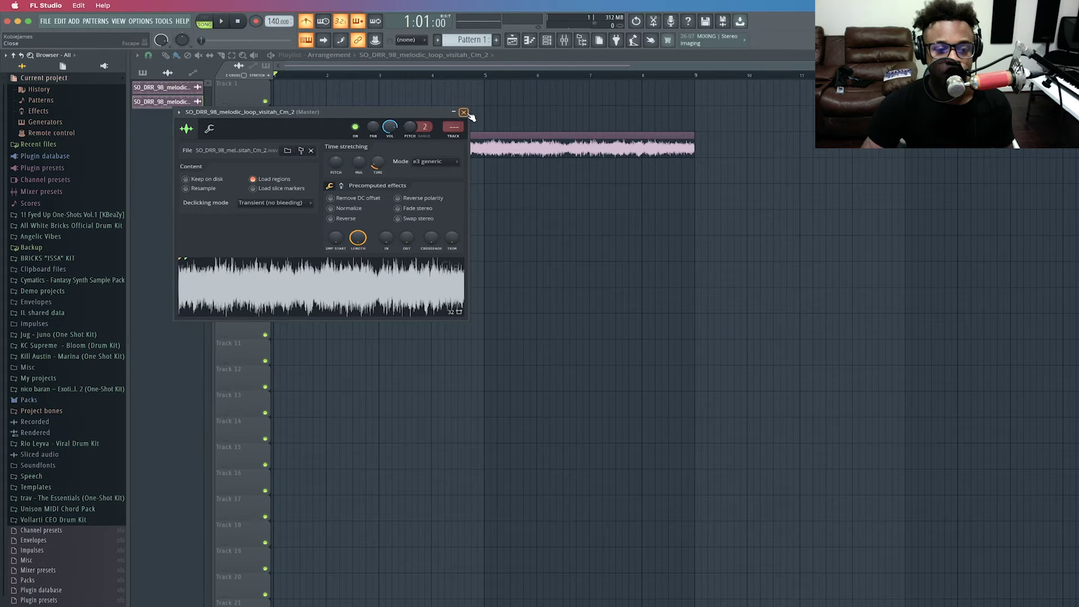
Step: Close the channel settings and switch all audio clips to realtime stretching via Tools > Macros
left_click(542, 169)
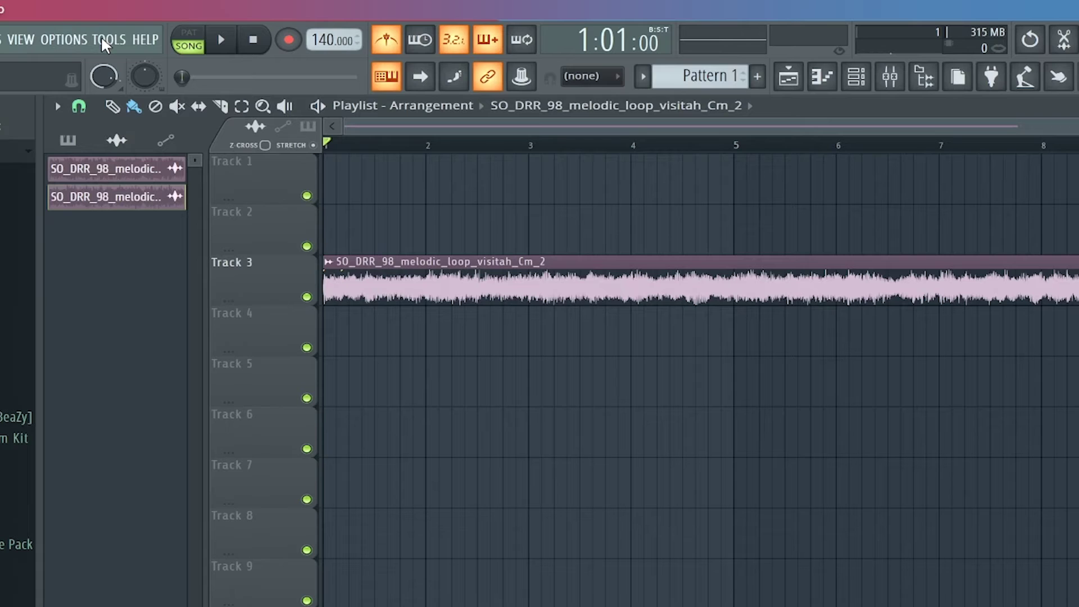
left_click(107, 35)
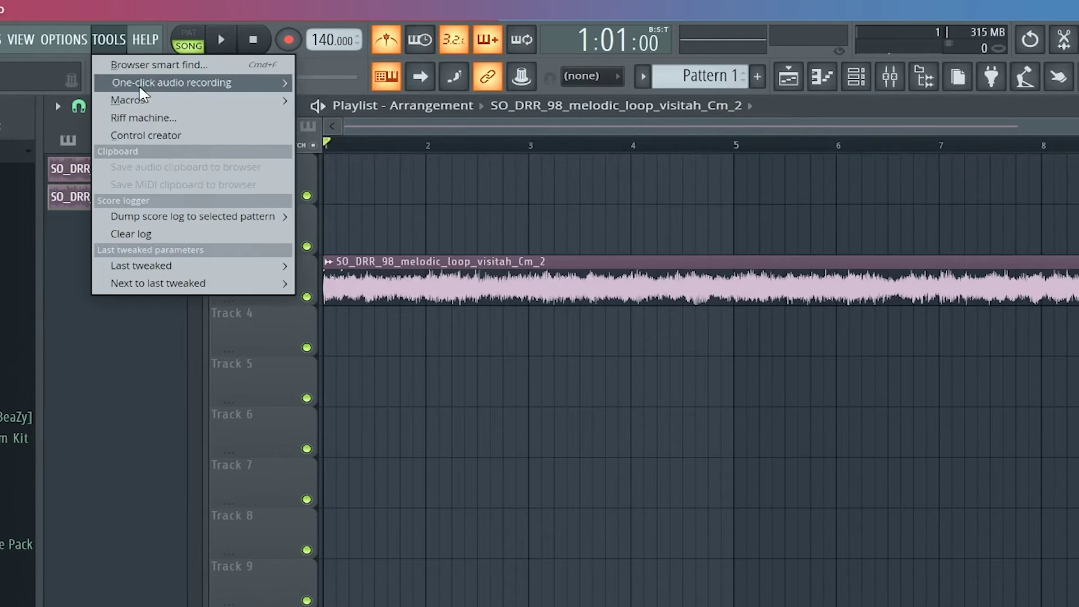
mouse_move(158, 100)
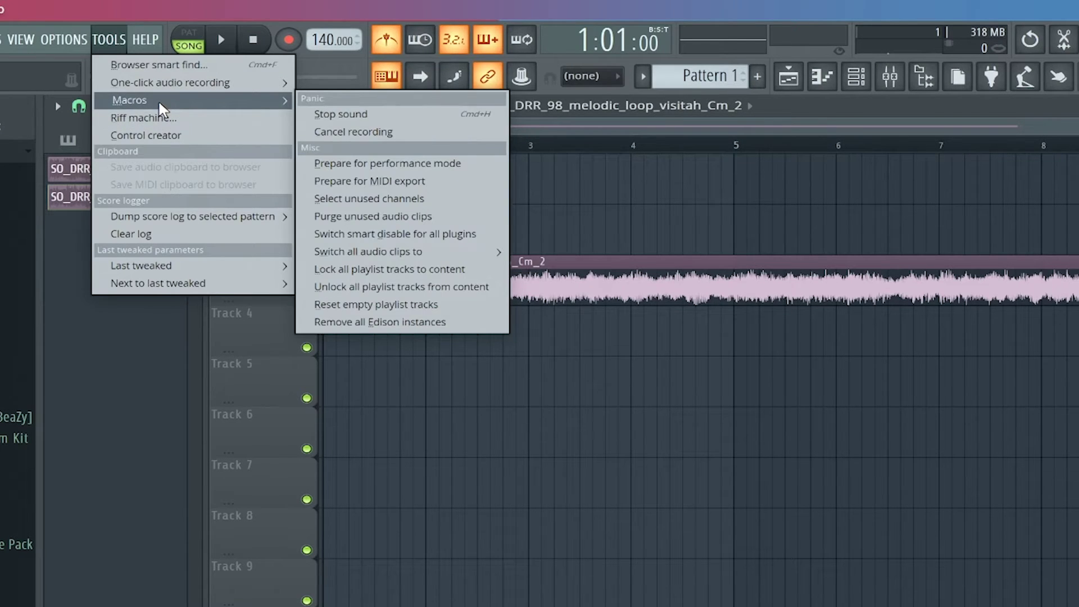
mouse_move(457, 254)
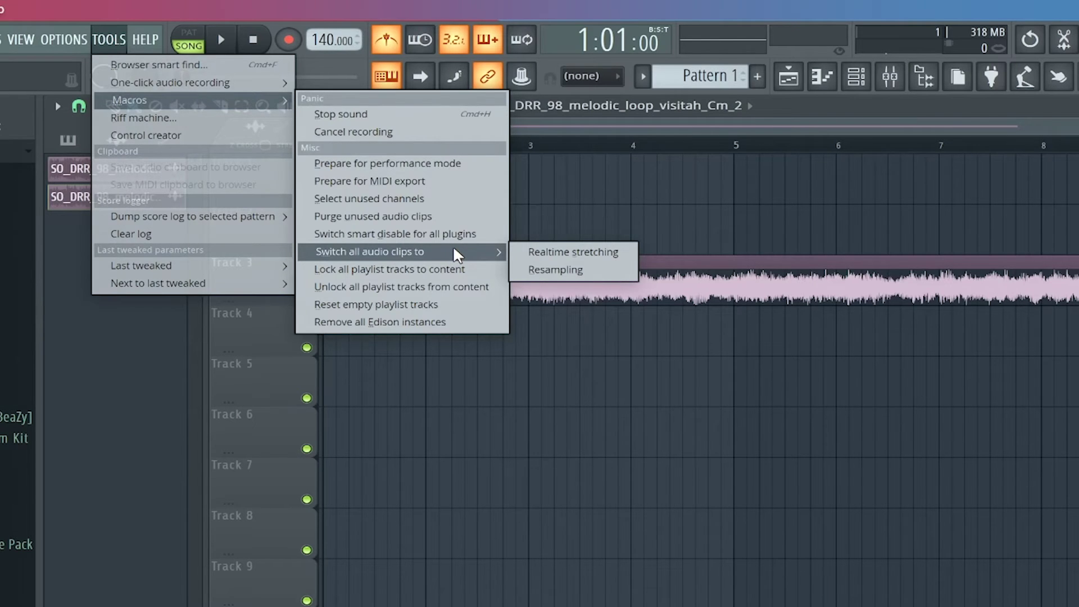
left_click(615, 252)
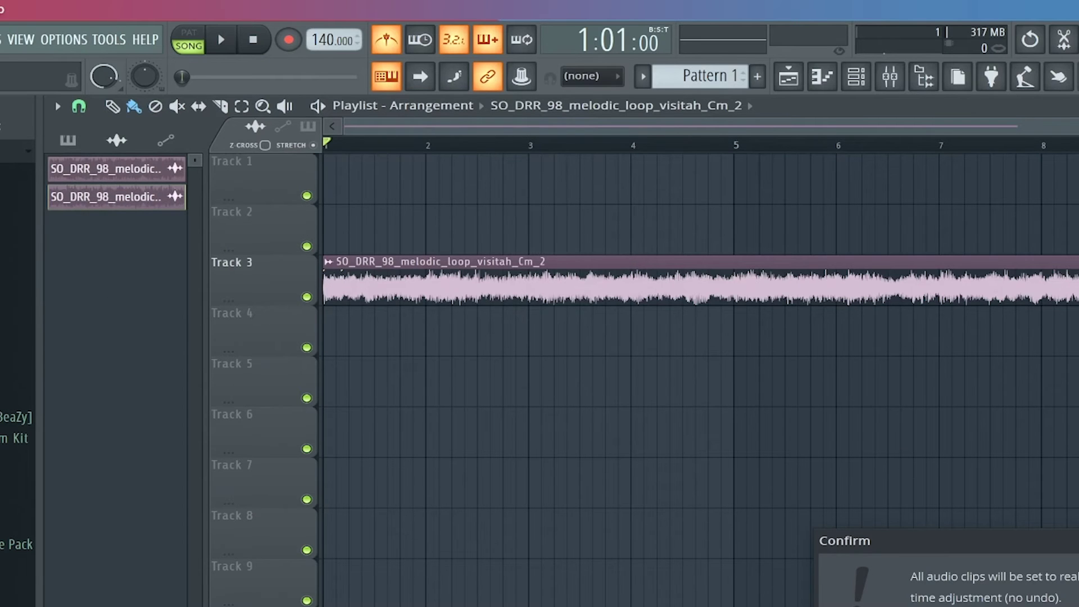
left_click(1078, 606)
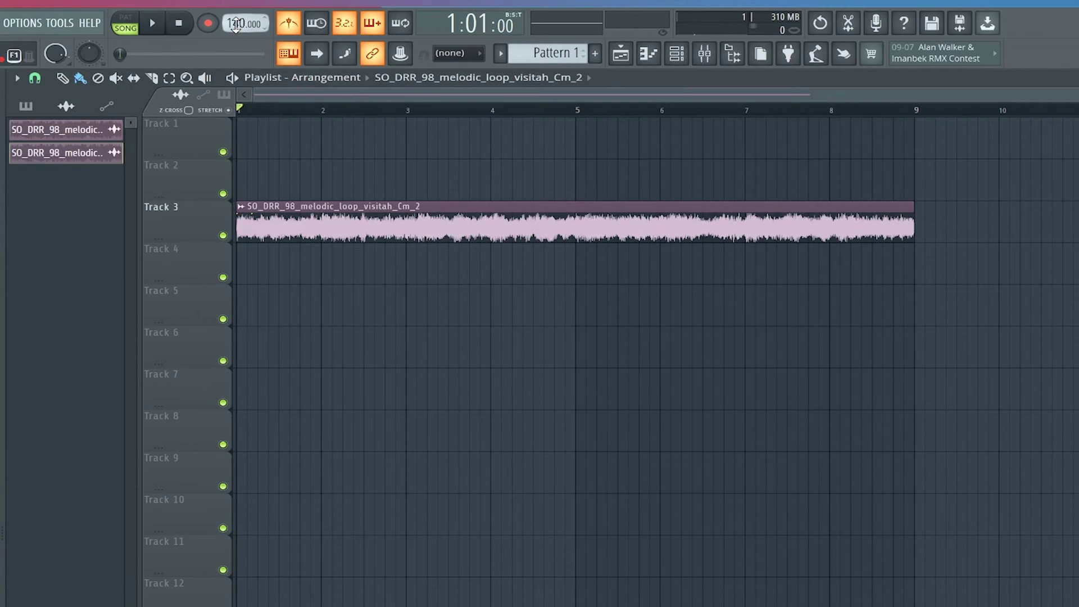
Step: Play the song while scrolling the tempo up and down to test other tempos, then stop
key("space")
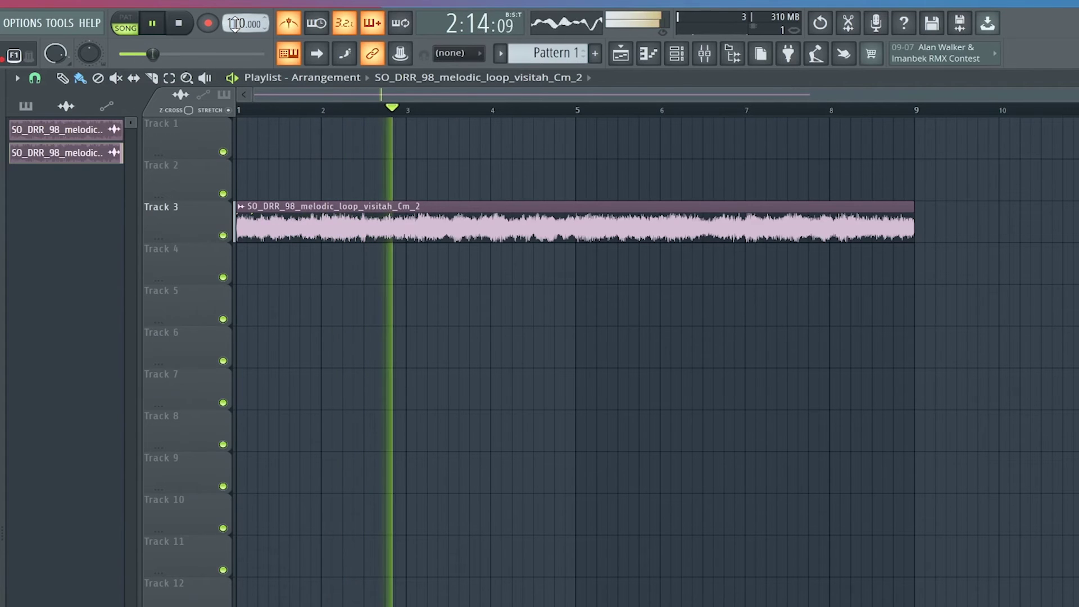
scroll(237, 25, "up", 10)
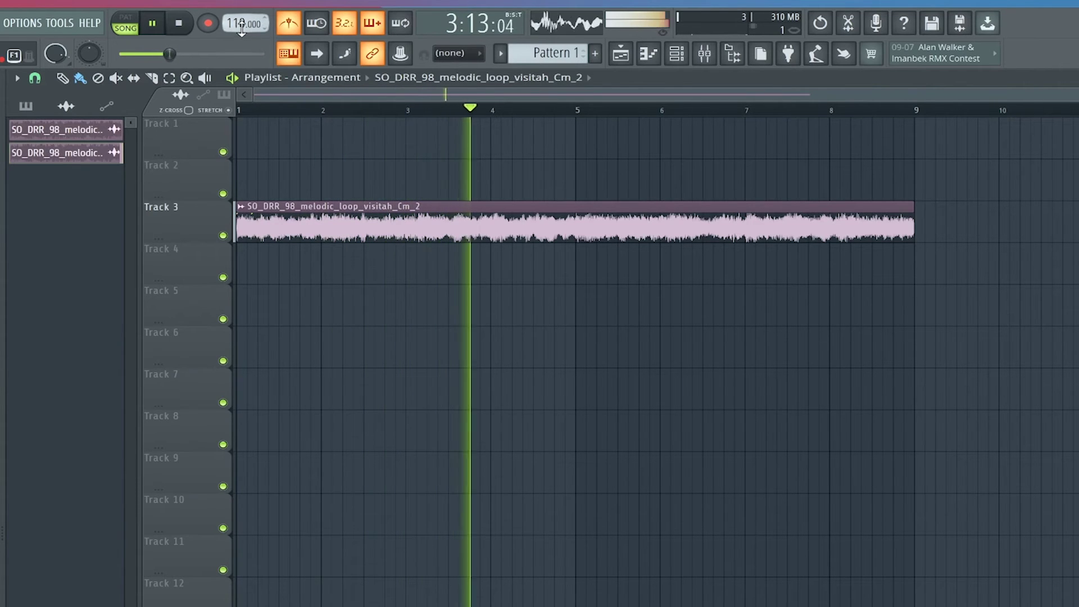
scroll(242, 26, "up", 16)
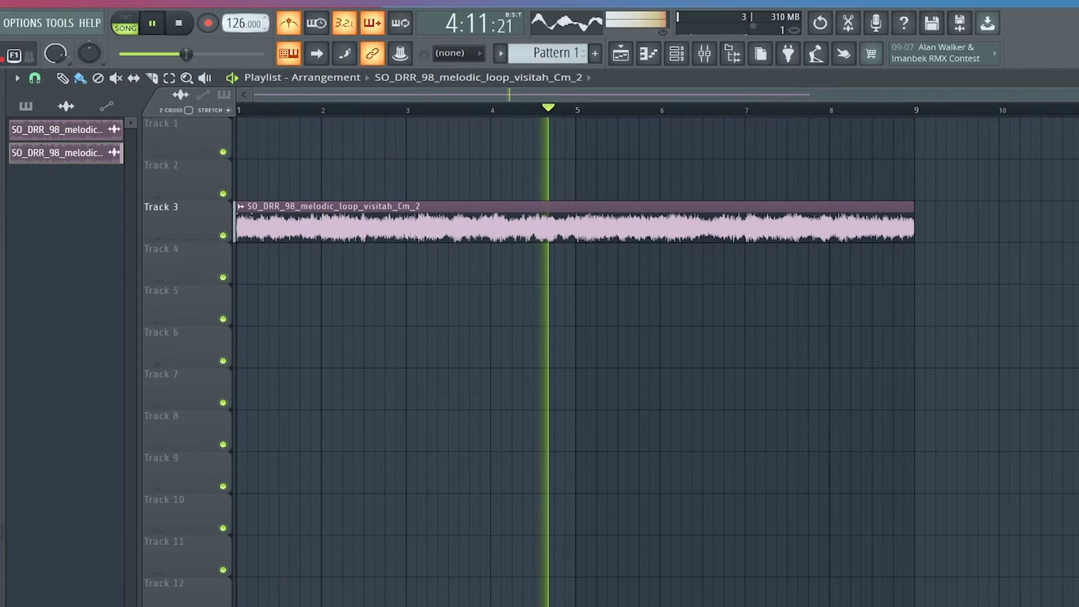
scroll(242, 26, "up", 7)
scroll(186, 54, "up", 3)
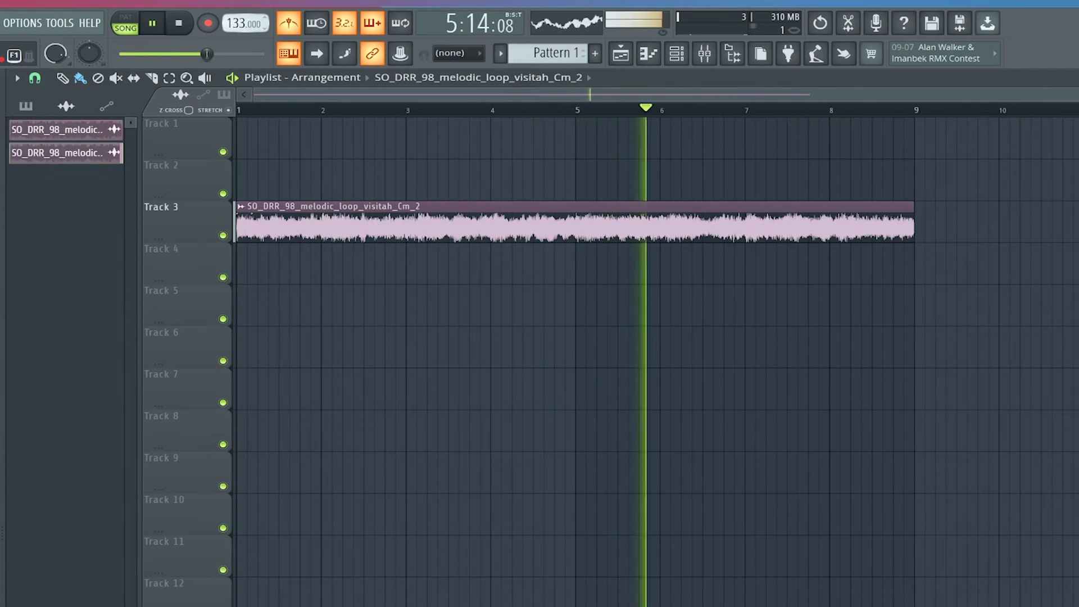
scroll(241, 26, "down", 18)
scroll(214, 54, "up", 3)
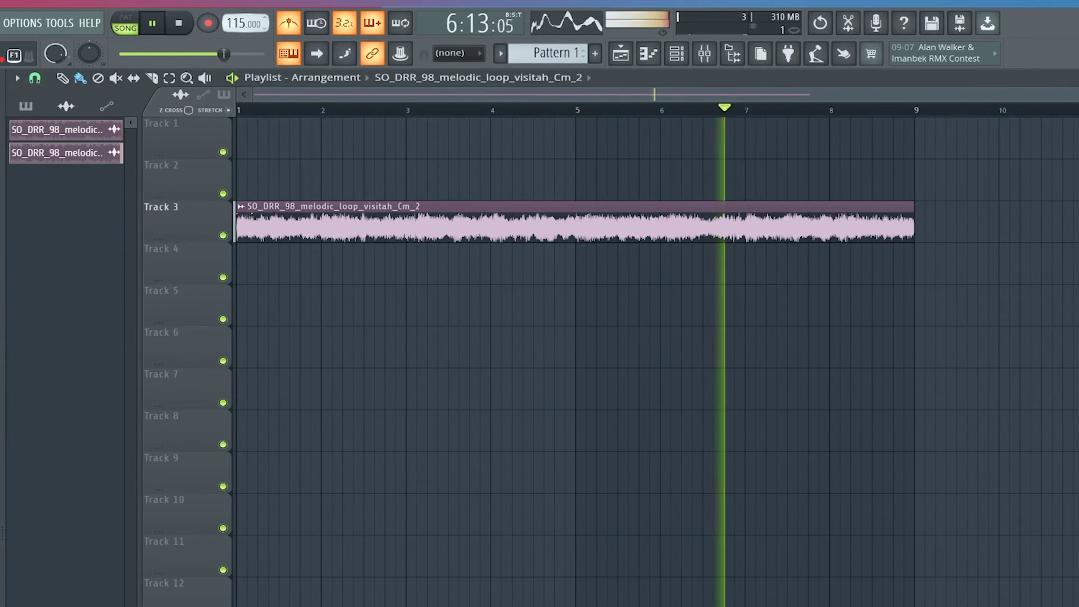
key("space")
scroll(237, 25, "up", 9)
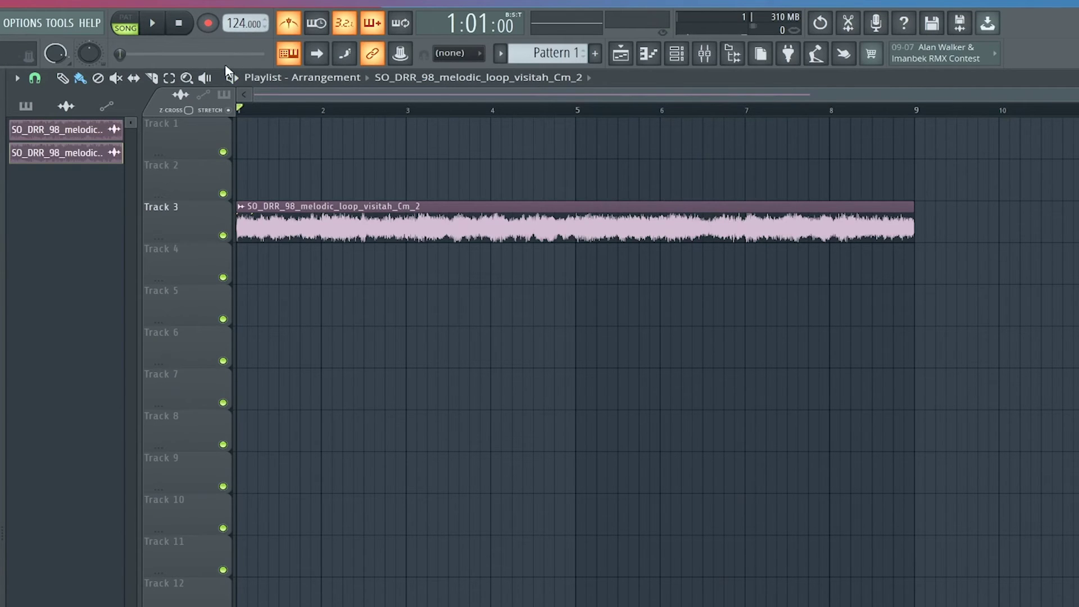
Step: Undo the tempo changes to return to 140 BPM
key("ctrl+z")
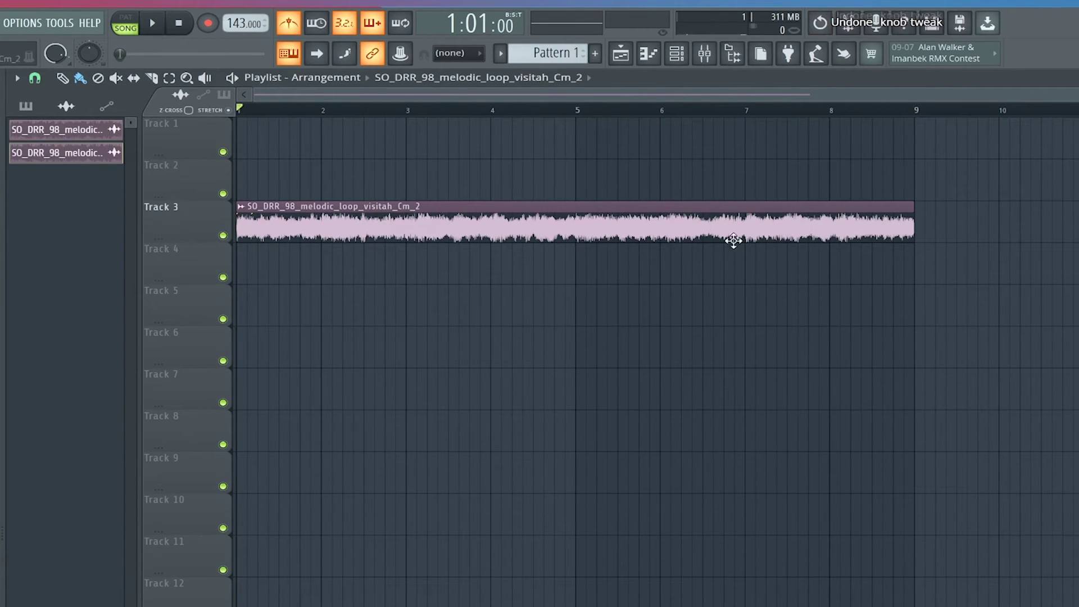
key("ctrl+z")
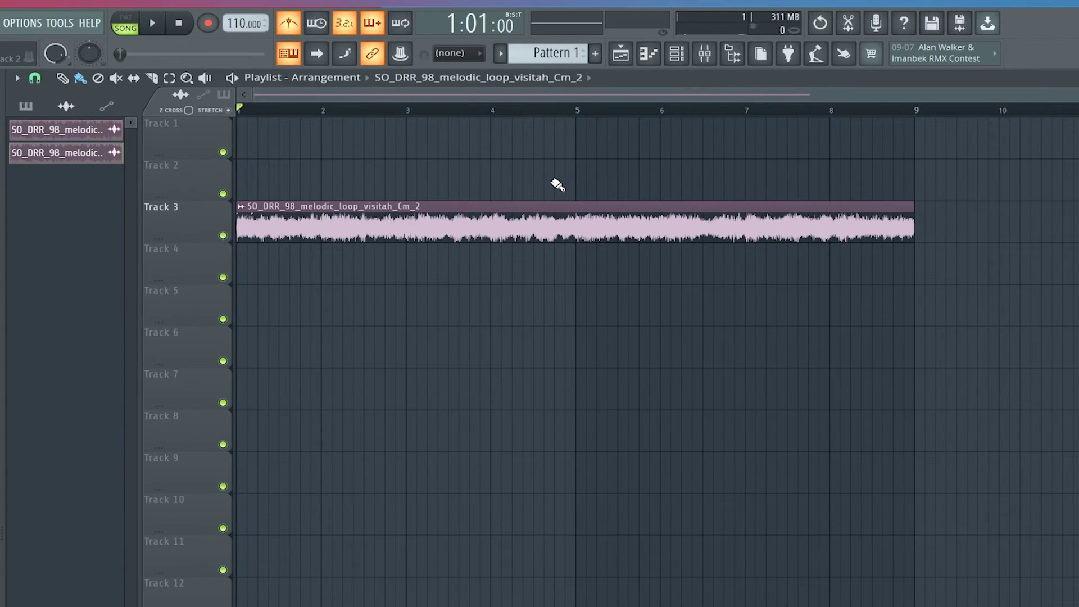
key("ctrl+z")
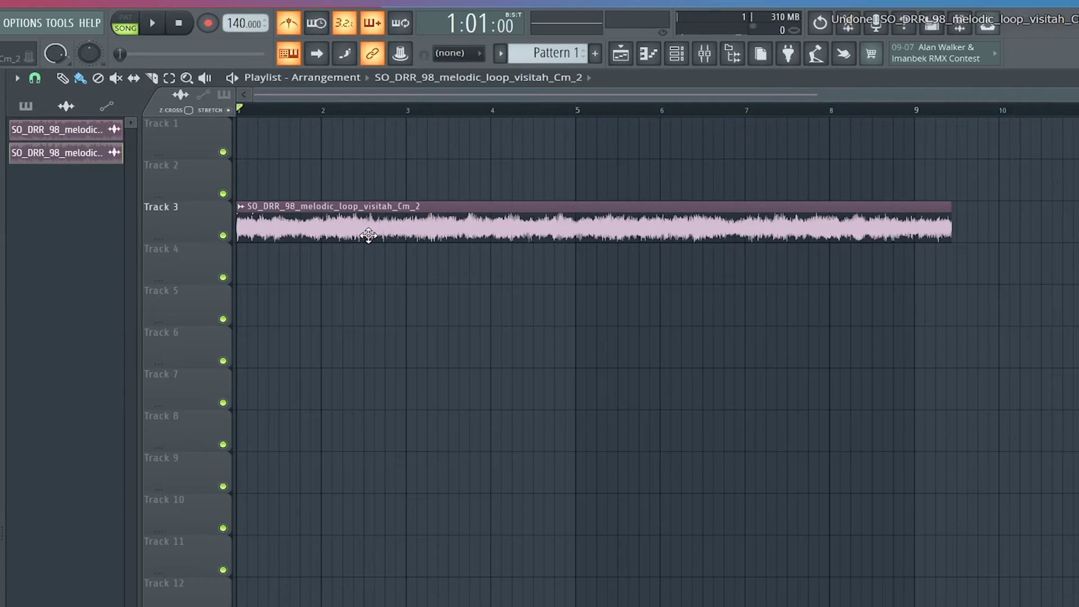
Step: Play the loop while stretching its e3 generic Time to about 15:12:12, then close its settings
double_click(366, 235)
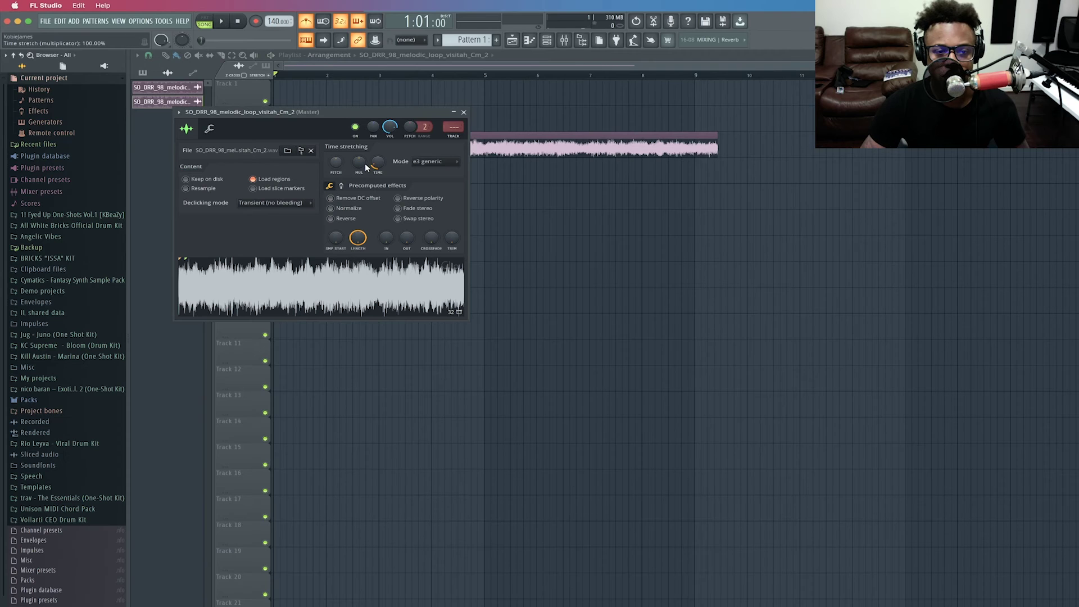
key("space")
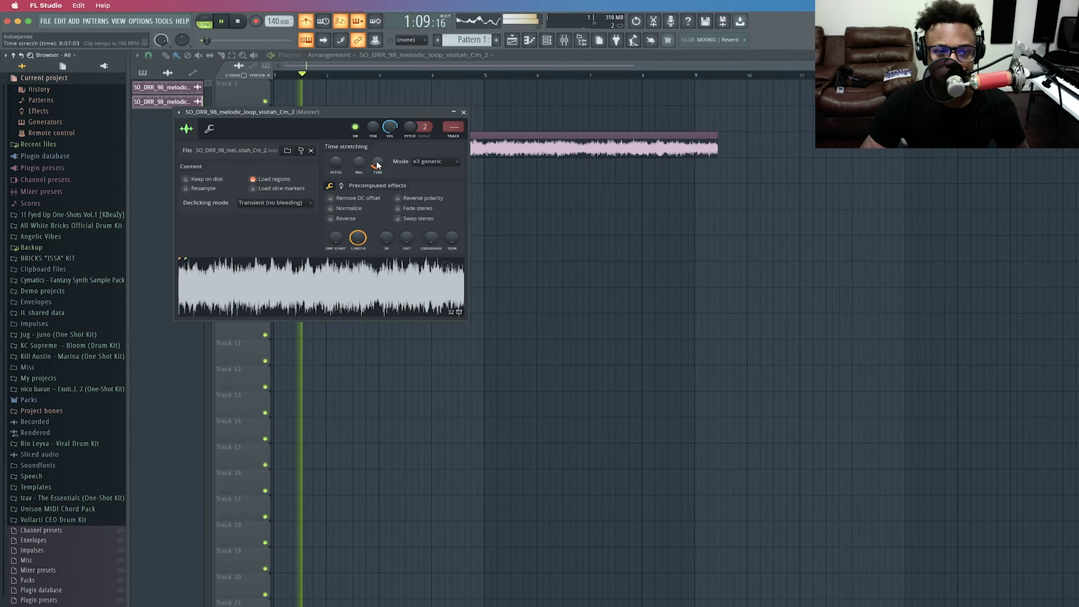
left_click_drag(377, 164, 376, 147)
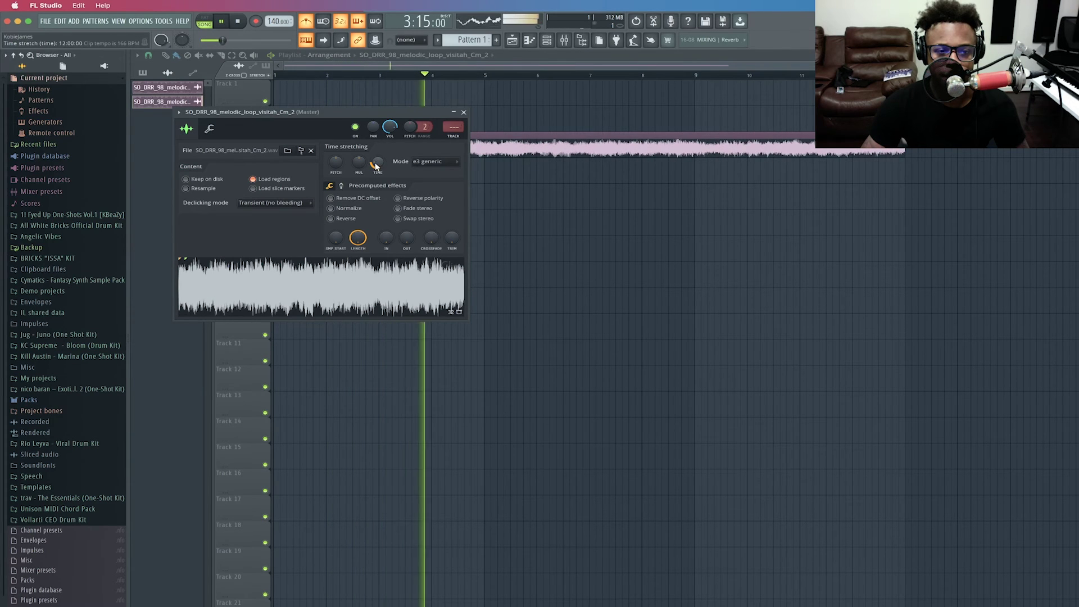
left_click_drag(375, 167, 375, 149)
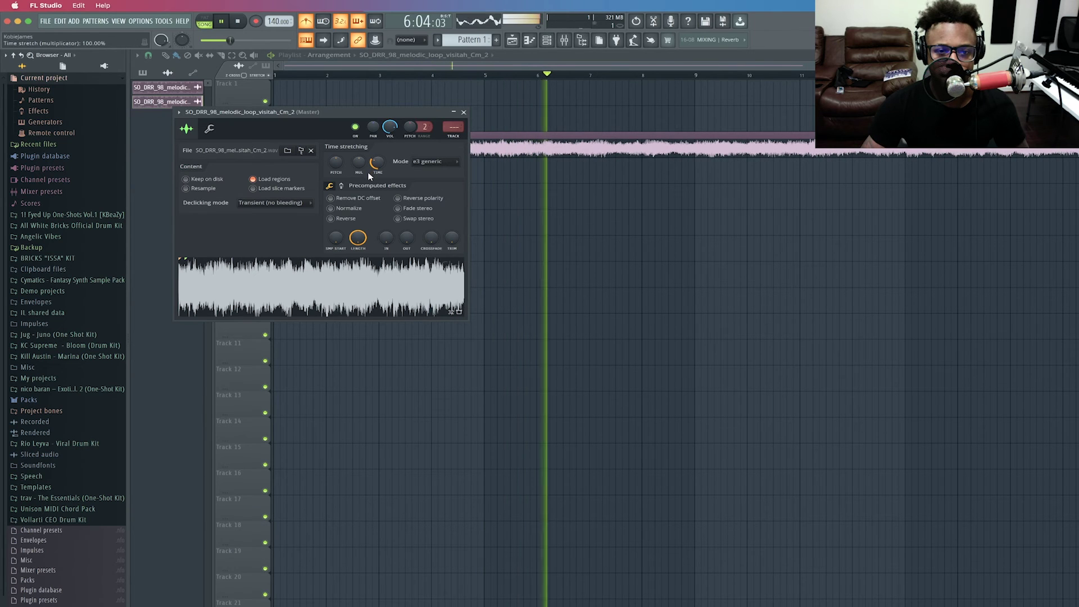
left_click_drag(374, 173, 375, 176)
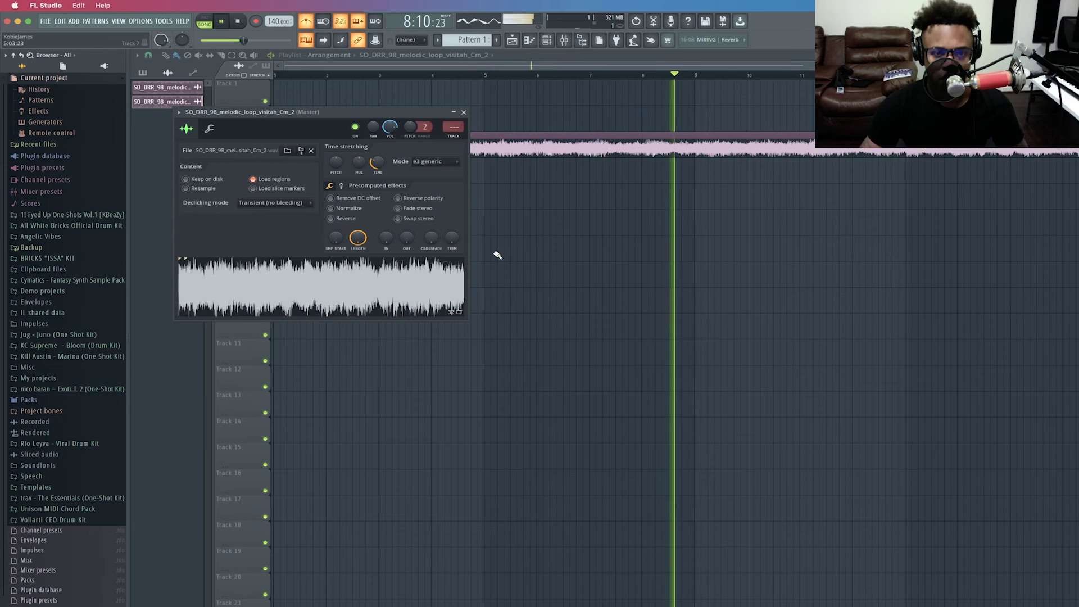
left_click(464, 113)
Step: Stop playback and switch all audio clips to realtime stretching via Tools > Macros, confirming
key("space")
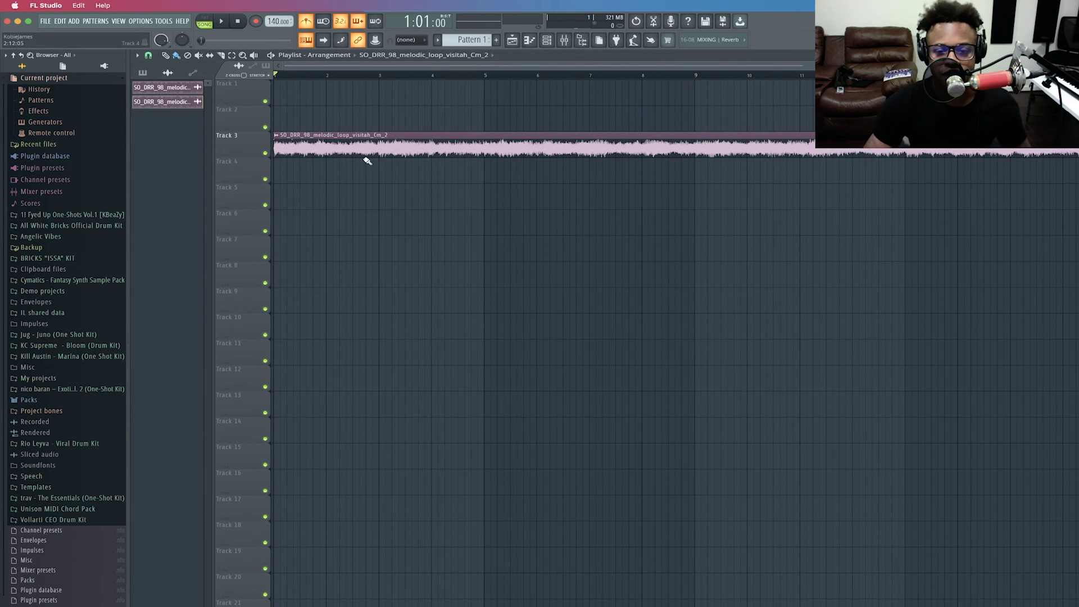
left_click(164, 21)
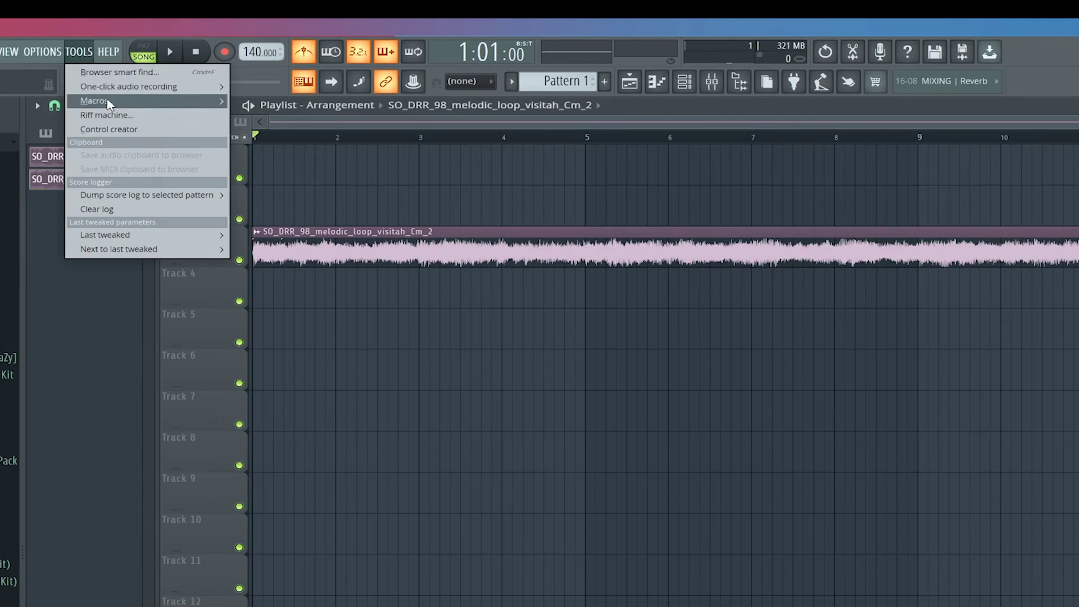
mouse_move(198, 56)
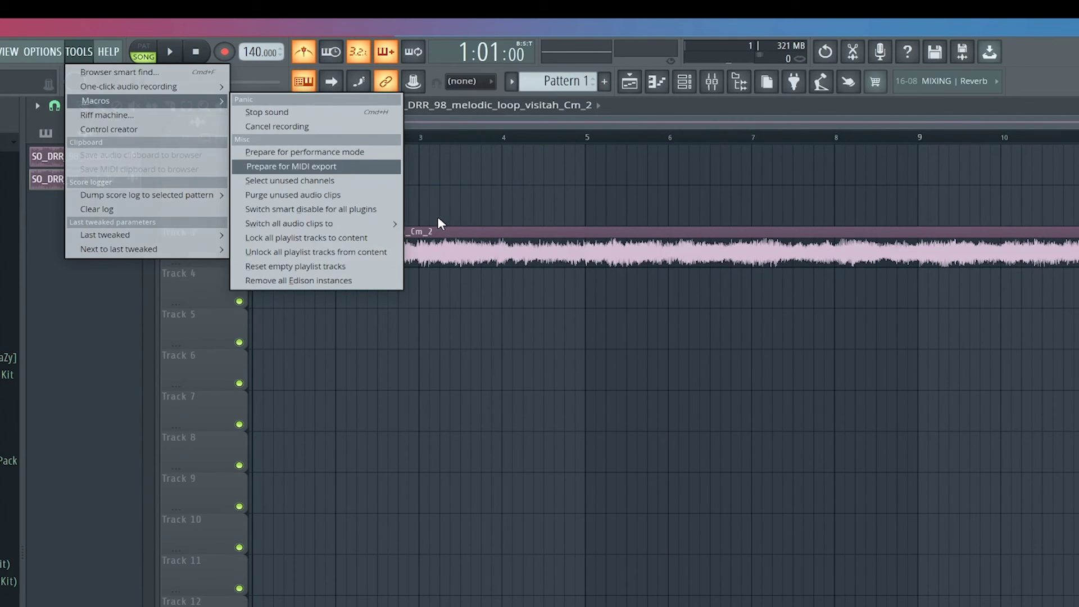
mouse_move(376, 227)
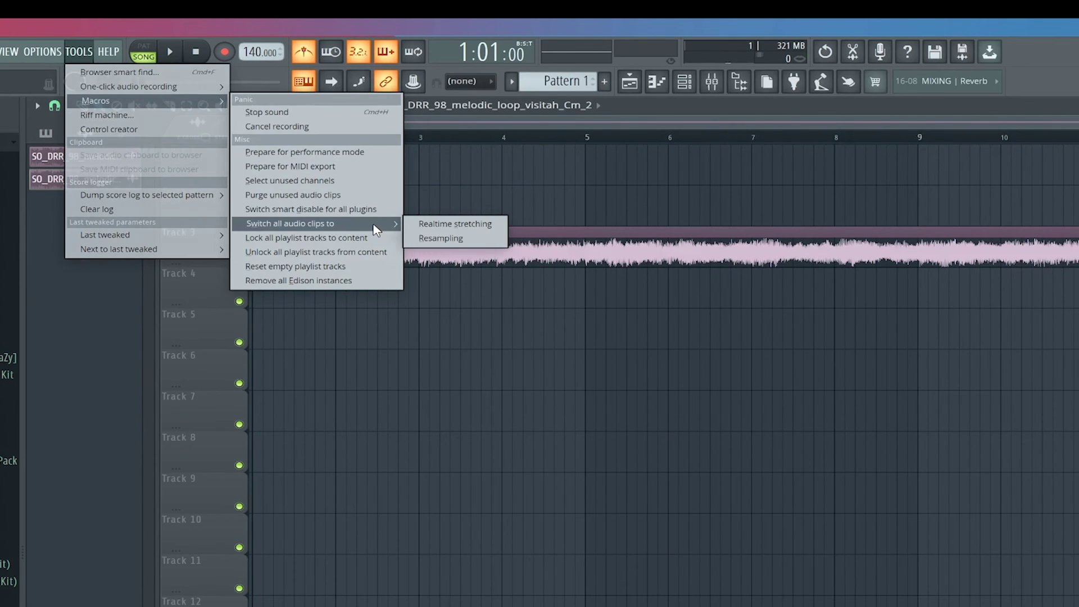
left_click(462, 228)
left_click(1020, 578)
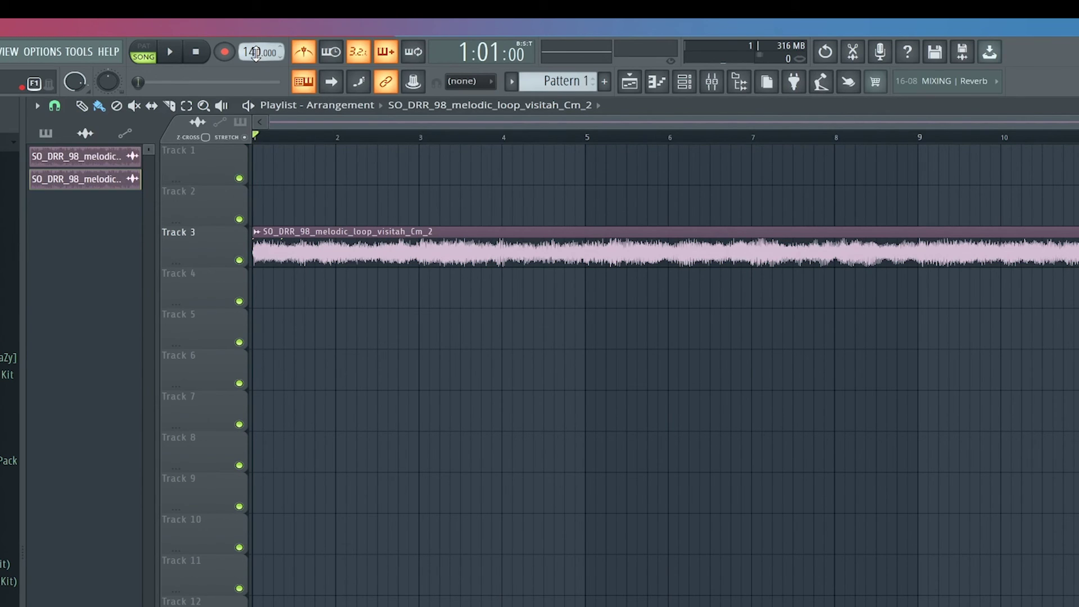
Step: Play the song, raise the tempo to 219 BPM, and turn the metronome off
key("space")
left_click_drag(255, 52, 256, 52)
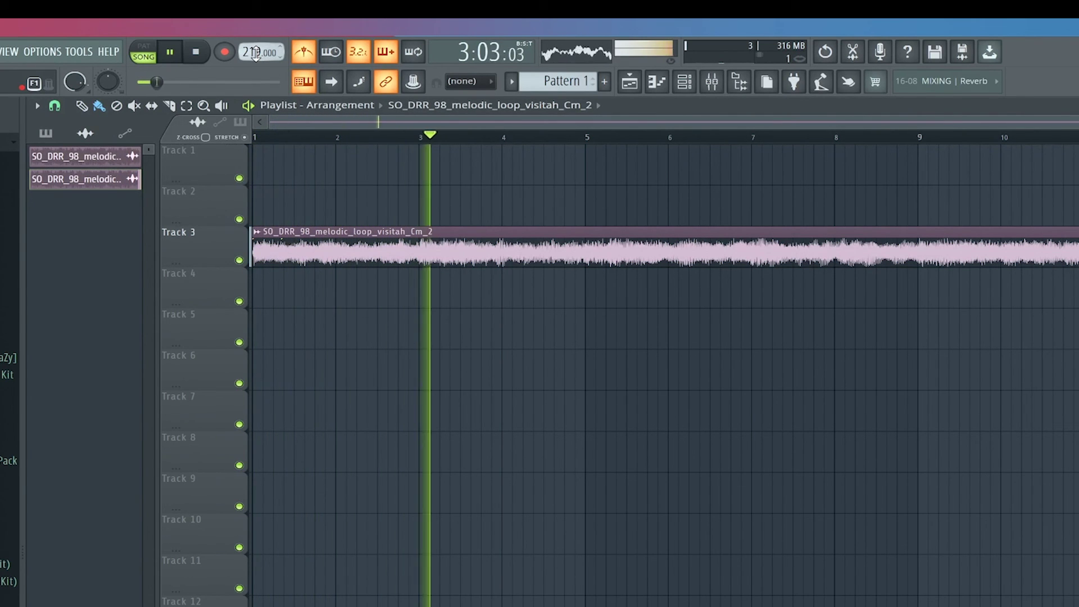
left_click(312, 61)
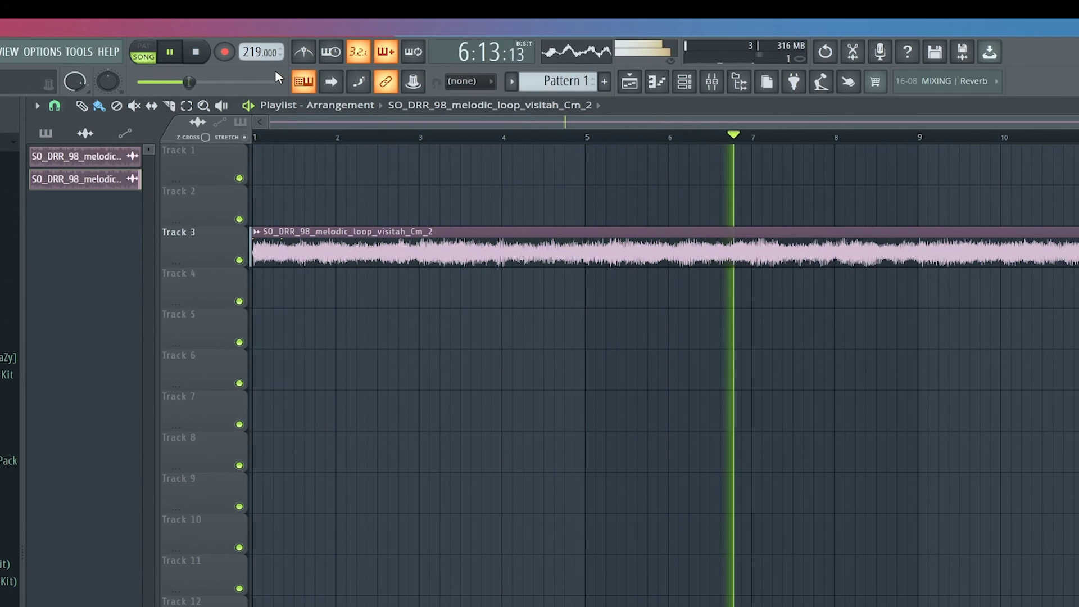
key("space")
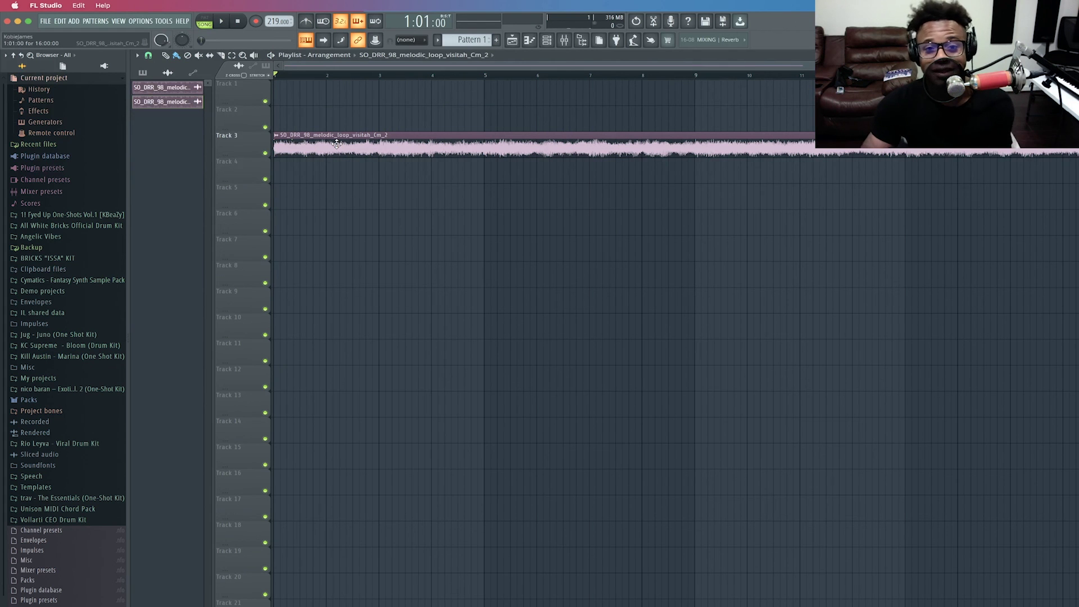